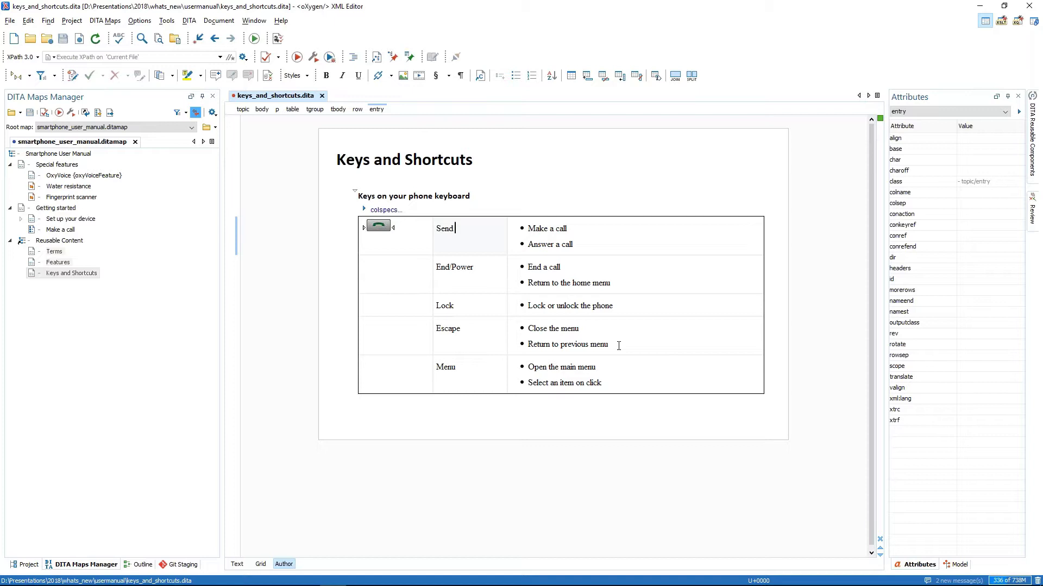
- Convert the CALS table in the Keys and Shortcuts topic to a simple table and save the file
{"action": "right_click", "coordinate": [499, 177]}
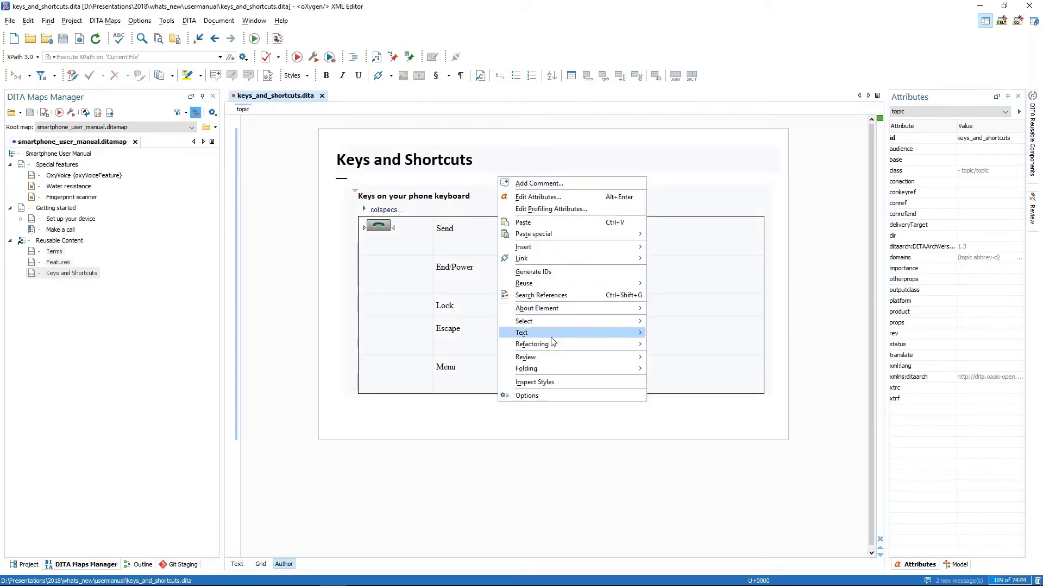
{"action": "mouse_move", "coordinate": [554, 343]}
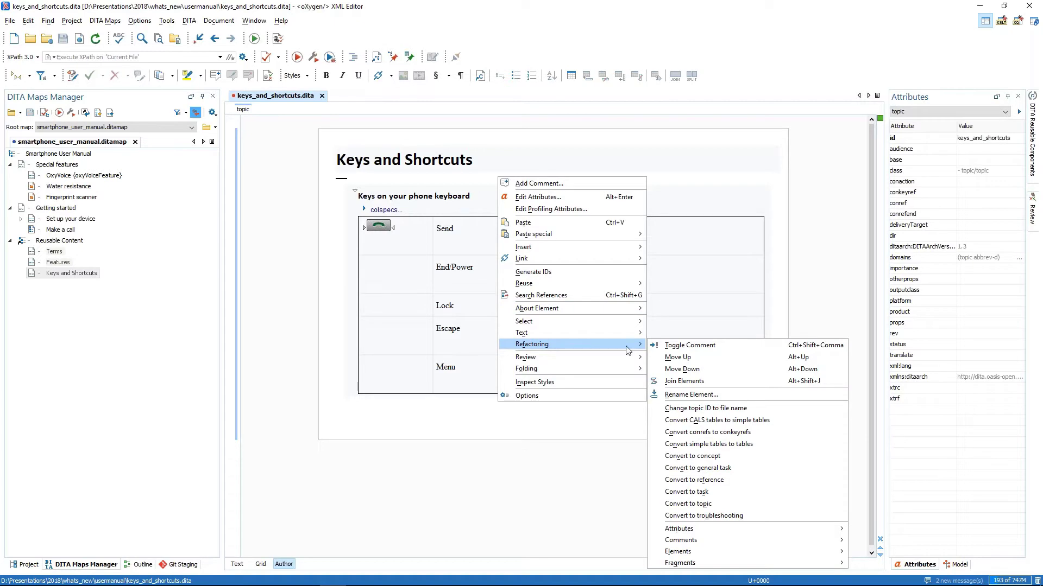
{"action": "left_click", "coordinate": [746, 425]}
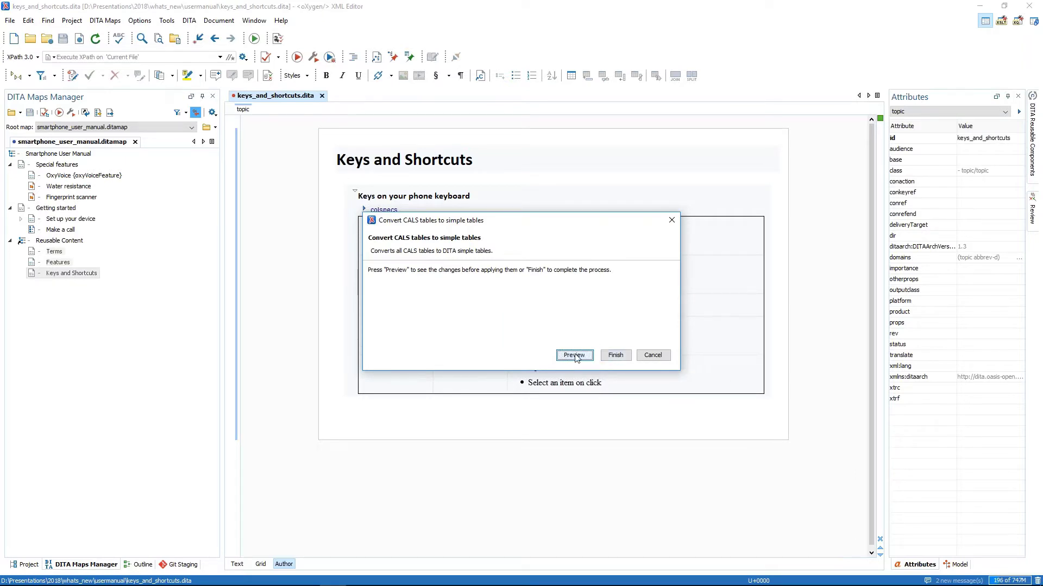
{"action": "left_click", "coordinate": [617, 357]}
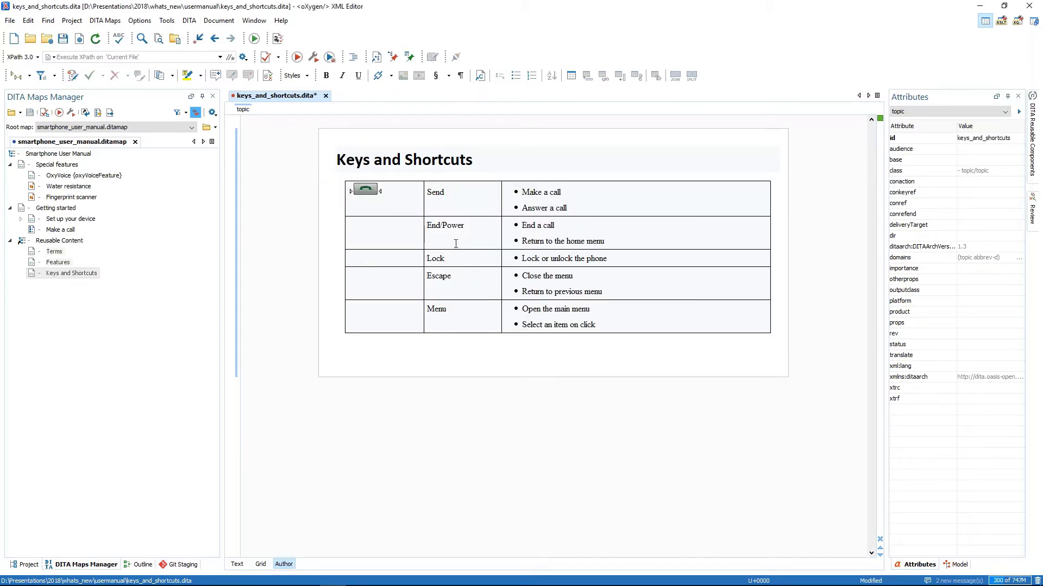
{"action": "left_click", "coordinate": [446, 191]}
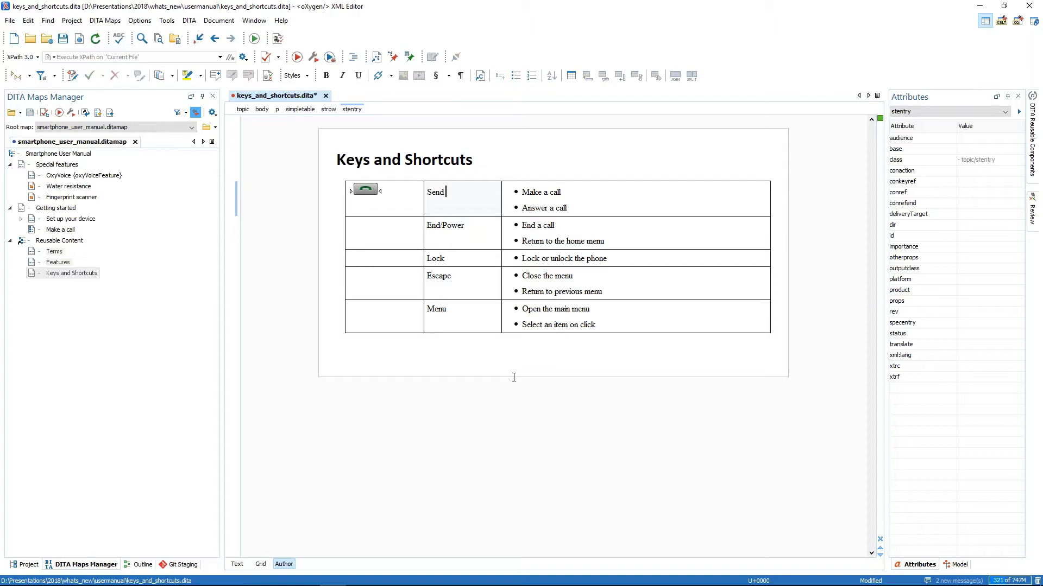
{"action": "key", "text": "ctrl+s"}
- Run a DITA map completeness check with reporting of unreferenced reusable elements turned off and unreferenced key definitions kept on
{"action": "left_click", "coordinate": [45, 113]}
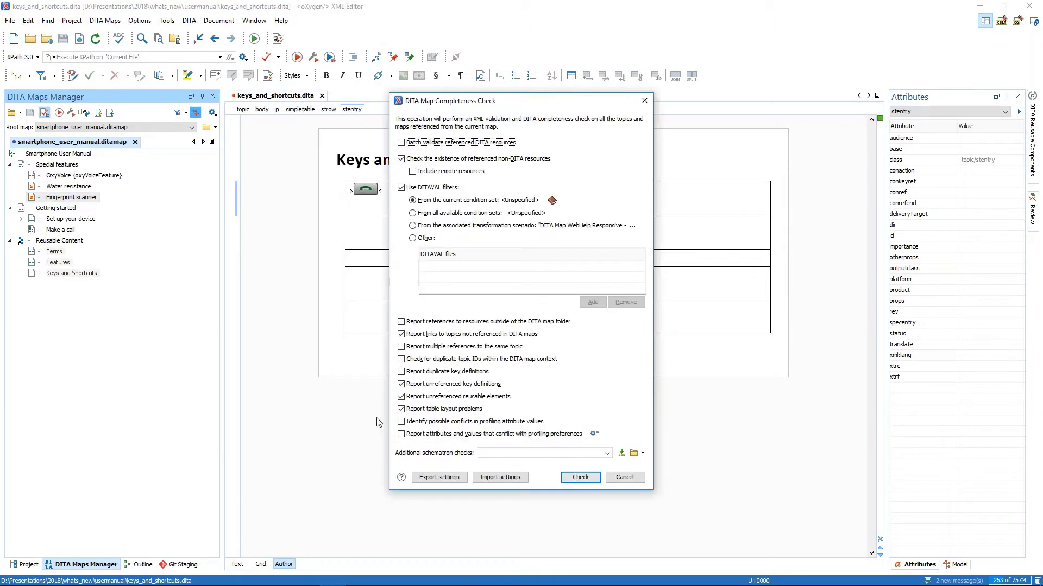
{"action": "left_click", "coordinate": [400, 397]}
{"action": "left_click", "coordinate": [400, 396]}
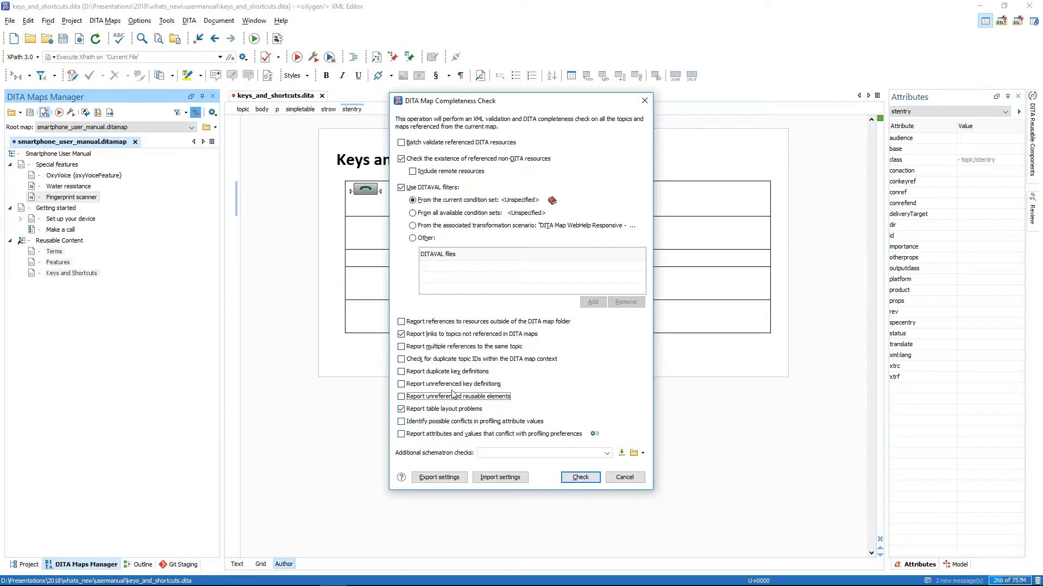
{"action": "left_click", "coordinate": [401, 385]}
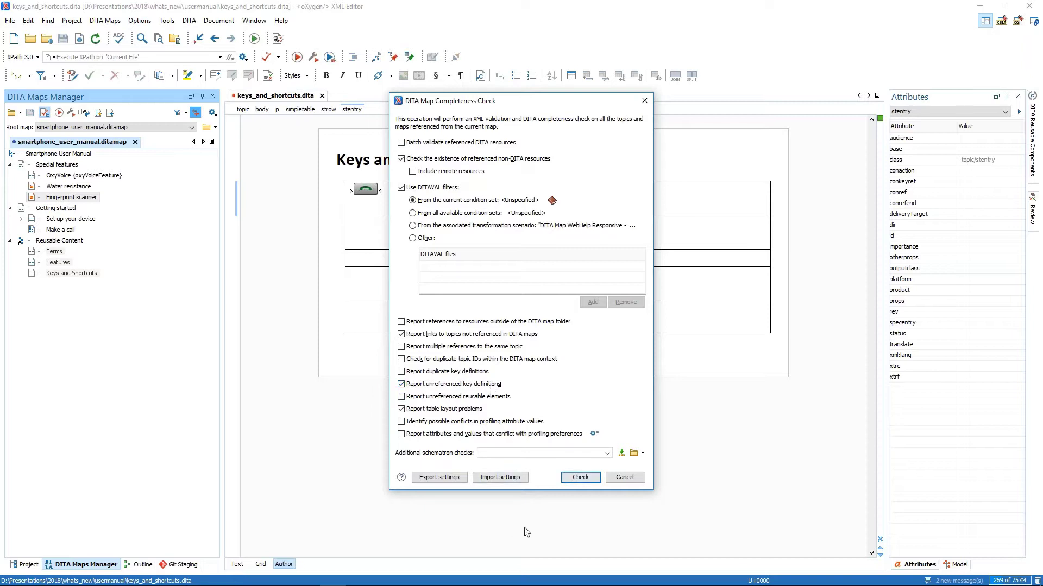
{"action": "left_click", "coordinate": [580, 478]}
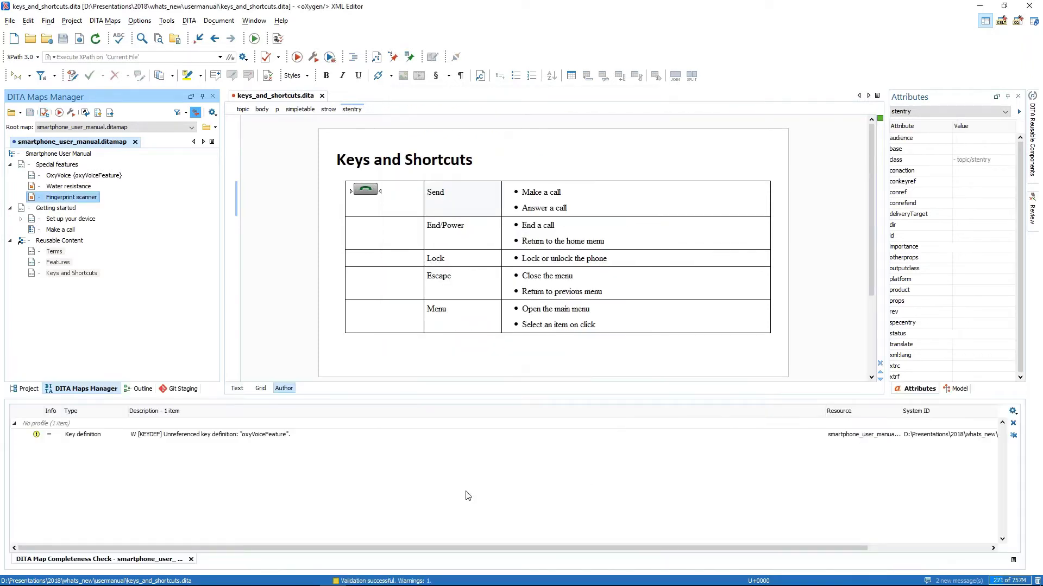
- Go from the completeness check's key definition warning to its oxyvoice.dita reference in the map, and close the check results
{"action": "left_click", "coordinate": [259, 439]}
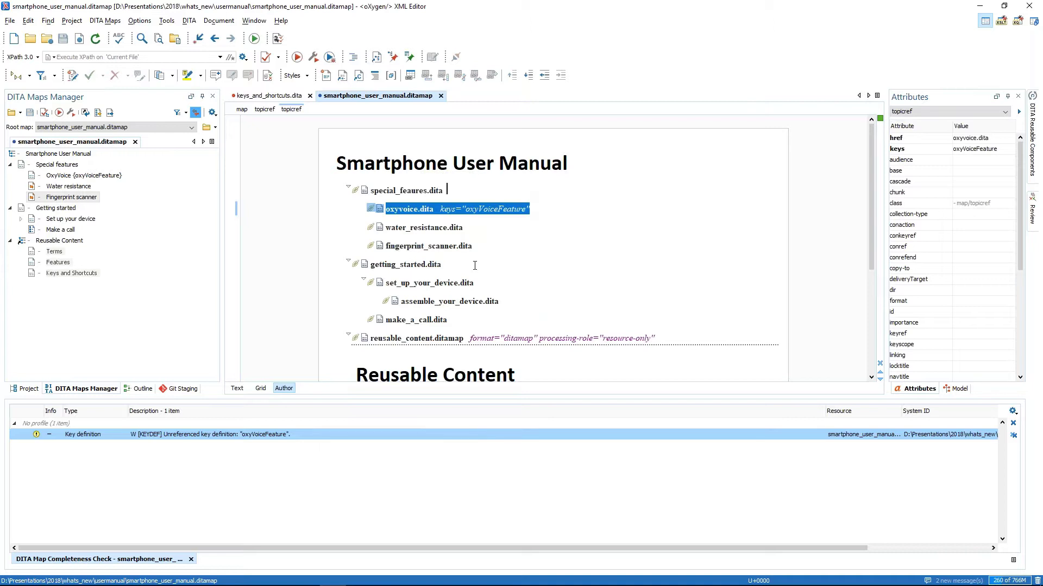
{"action": "left_click", "coordinate": [480, 208]}
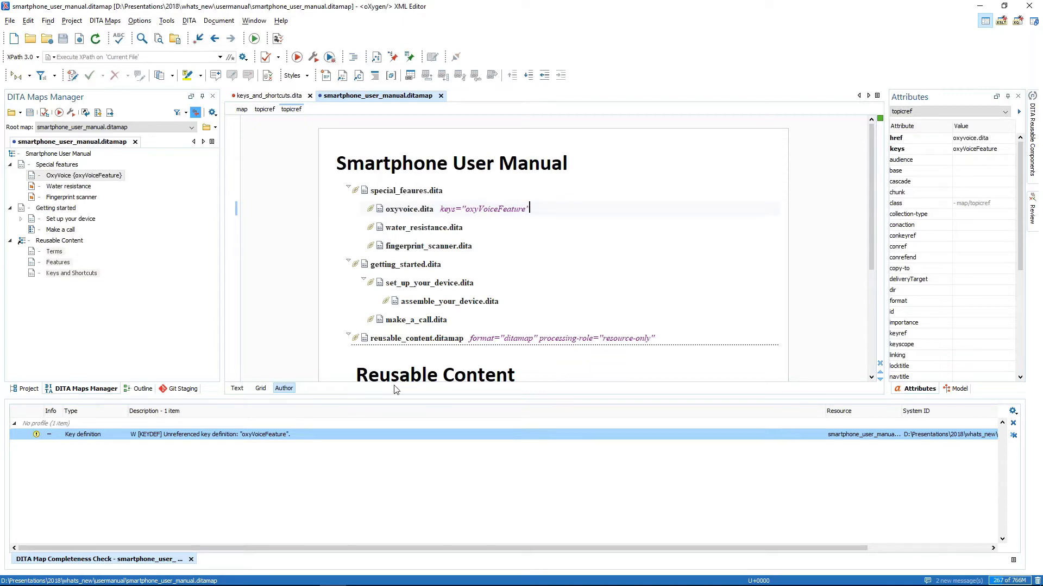
{"action": "left_click", "coordinate": [191, 559]}
- Search references to the OxyVoice topic and open the one found in make_a_call.dita
{"action": "left_click", "coordinate": [75, 177]}
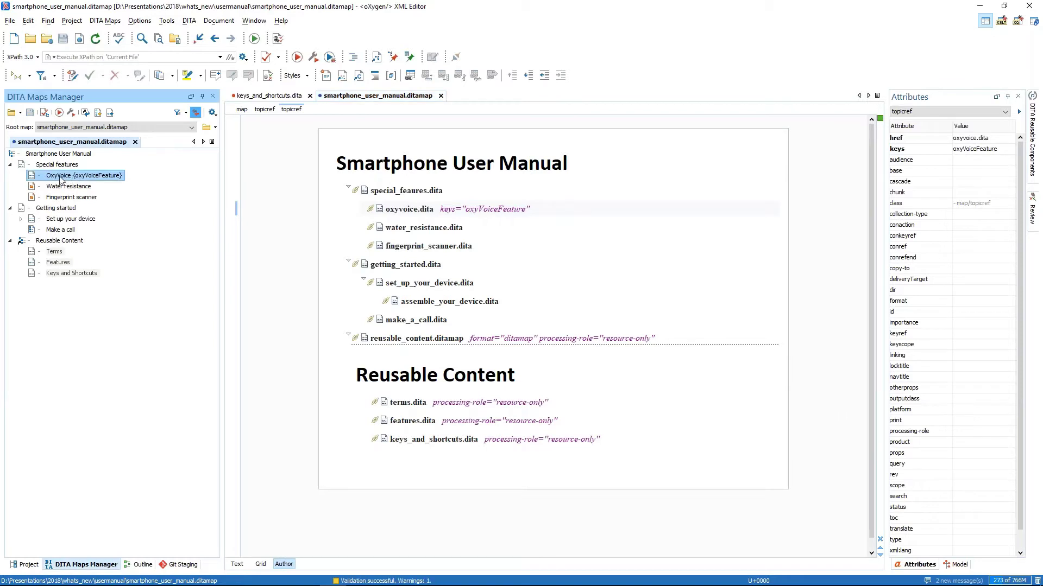
{"action": "right_click", "coordinate": [61, 177]}
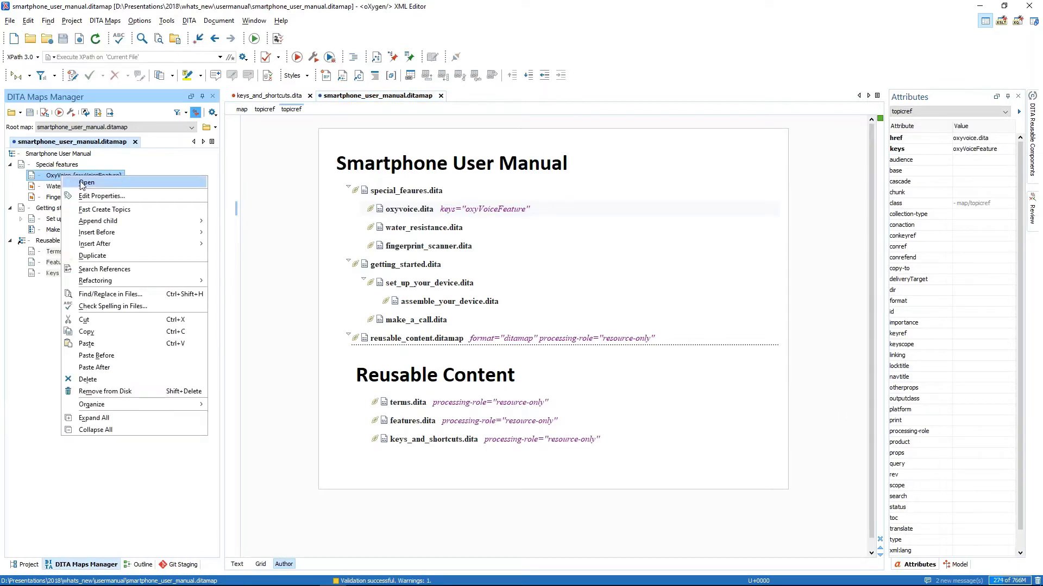
{"action": "left_click", "coordinate": [131, 272]}
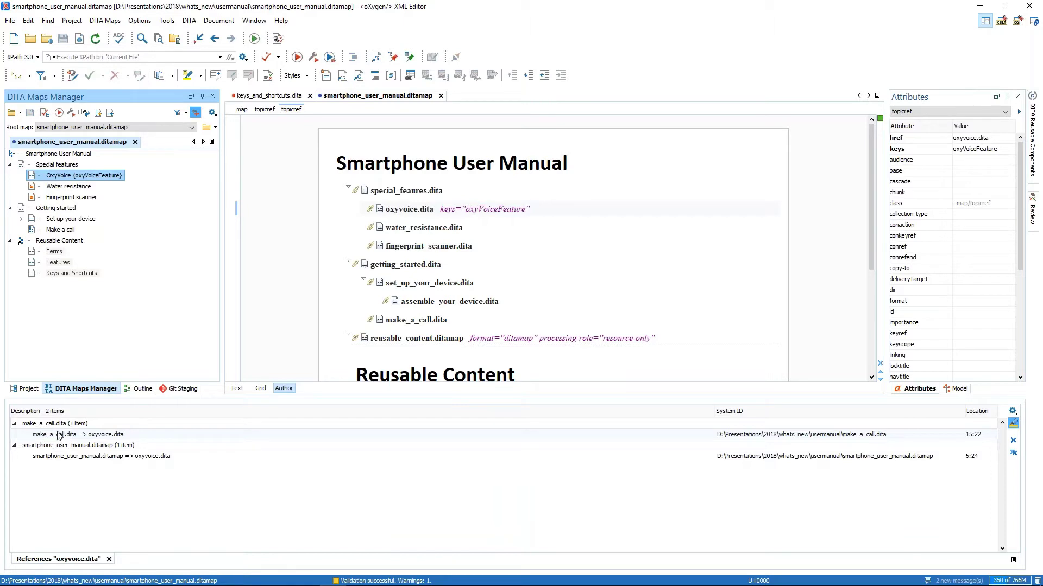
{"action": "left_click", "coordinate": [104, 438]}
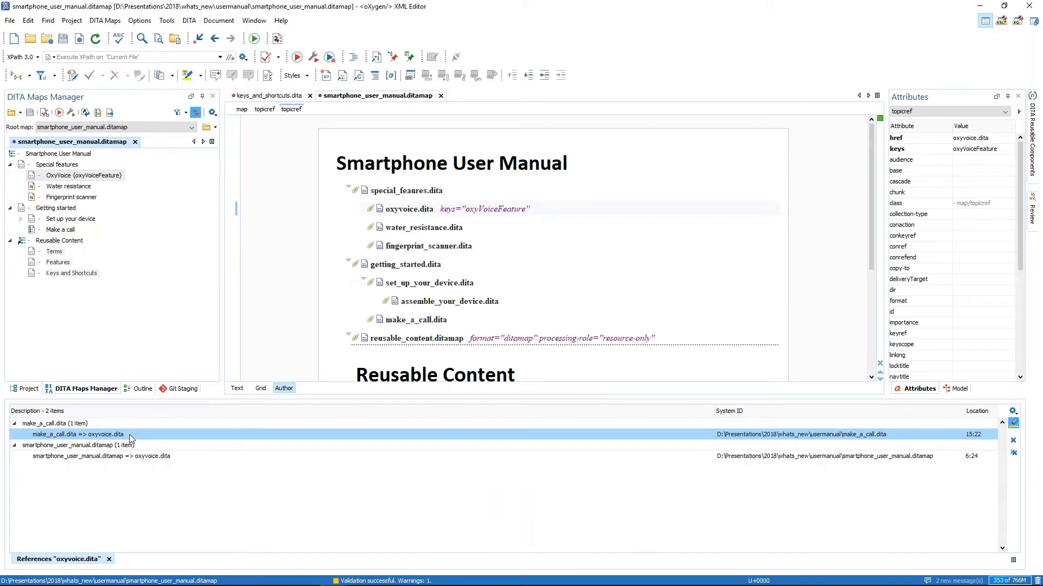
{"action": "double_click", "coordinate": [131, 439]}
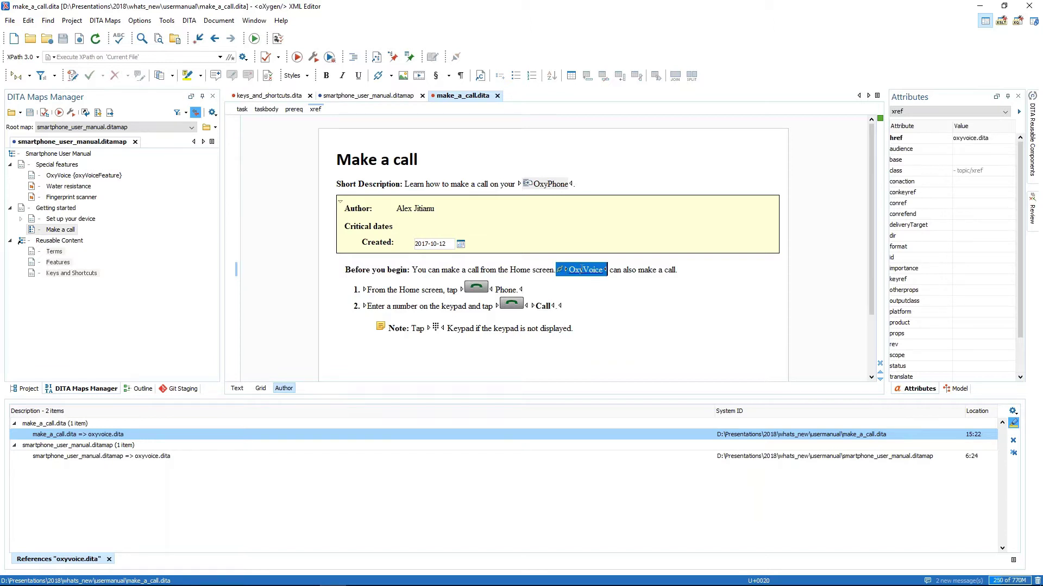
- Replace the direct OxyVoice link in the Make a call prerequisites with a link through the oxyVoiceFeature key, save, and close the references results
{"action": "left_click", "coordinate": [606, 274]}
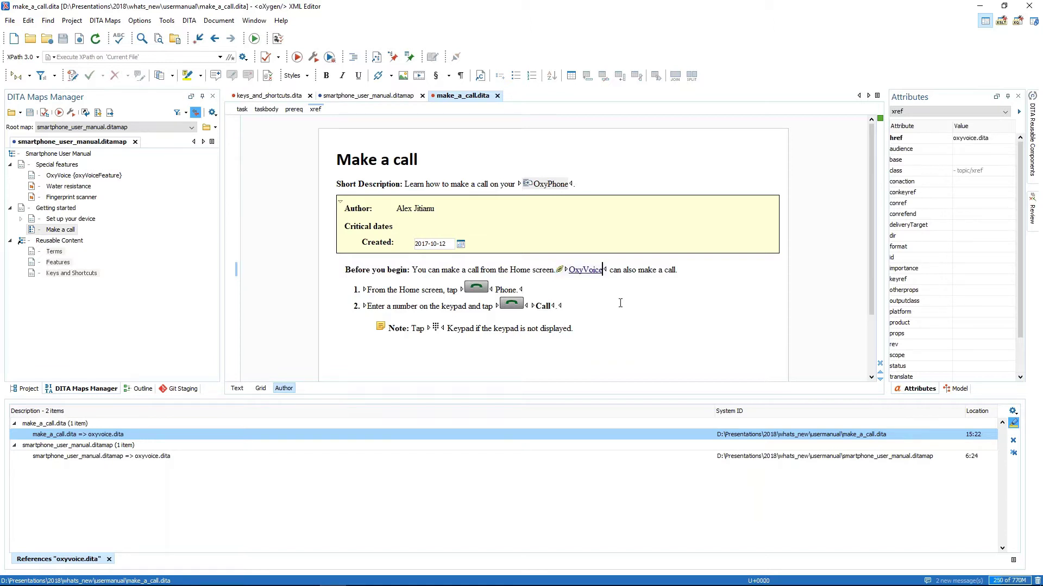
{"action": "left_click", "coordinate": [608, 273]}
{"action": "key", "text": "Right"}
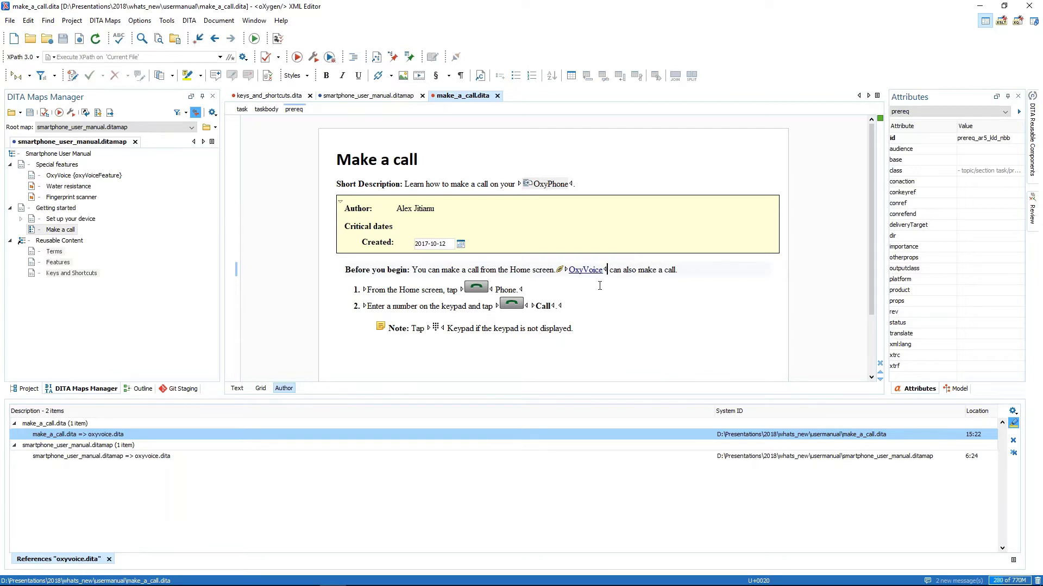
{"action": "left_click", "coordinate": [566, 271]}
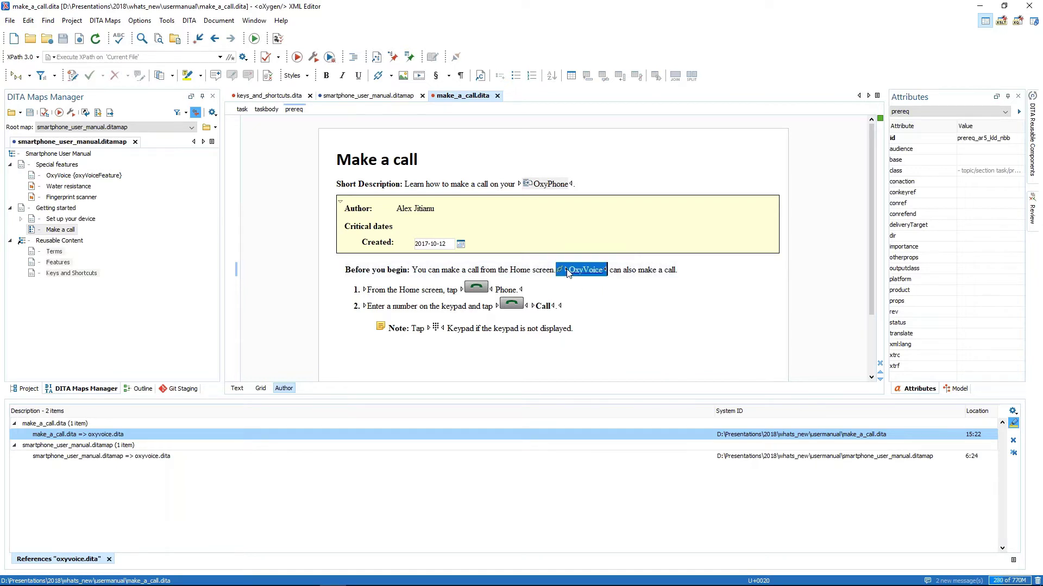
{"action": "key", "text": "Delete"}
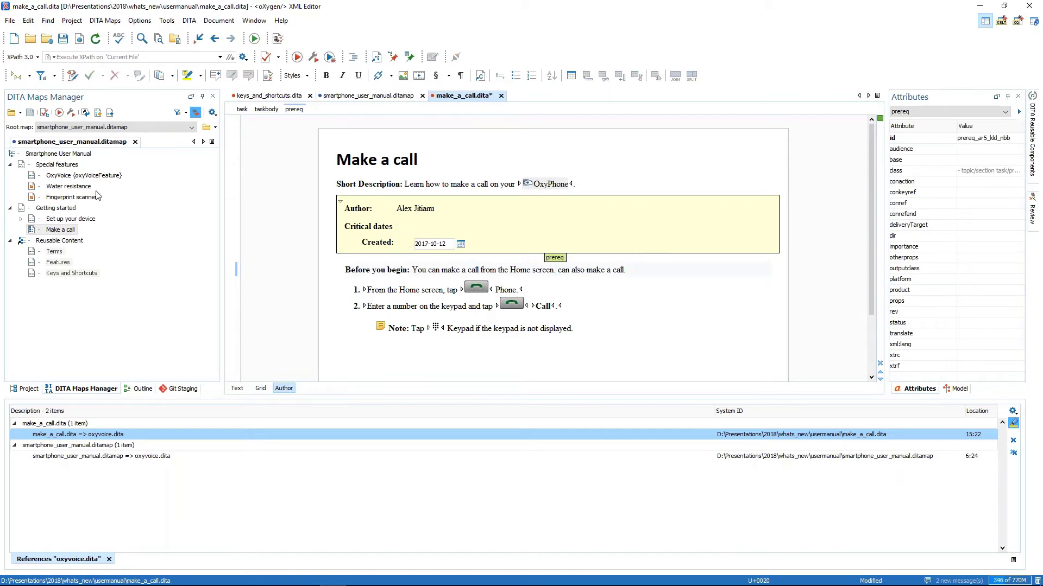
{"action": "left_click", "coordinate": [60, 179]}
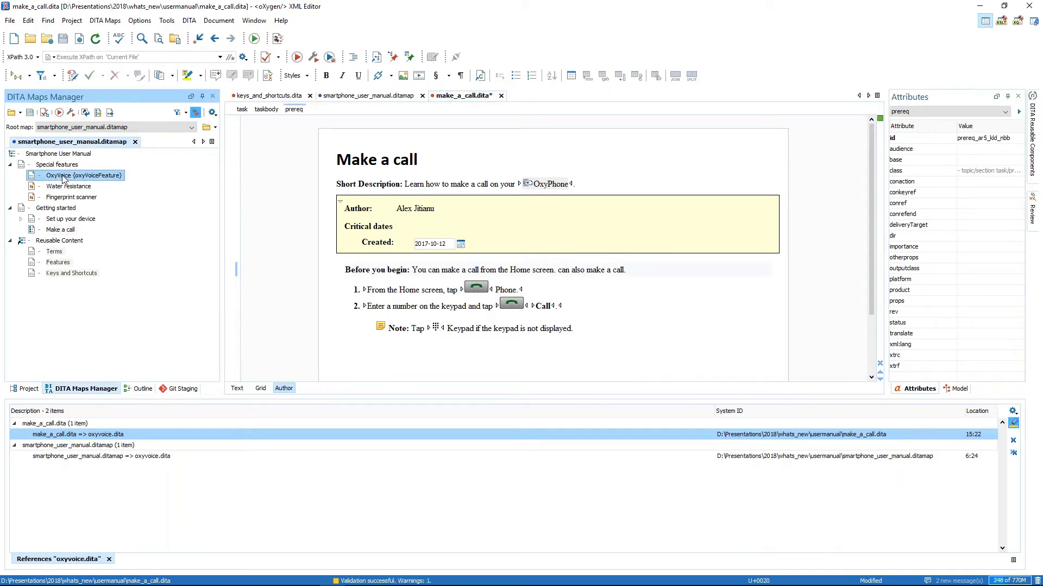
{"action": "left_click_drag", "start_coordinate": [62, 181], "coordinate": [559, 274]}
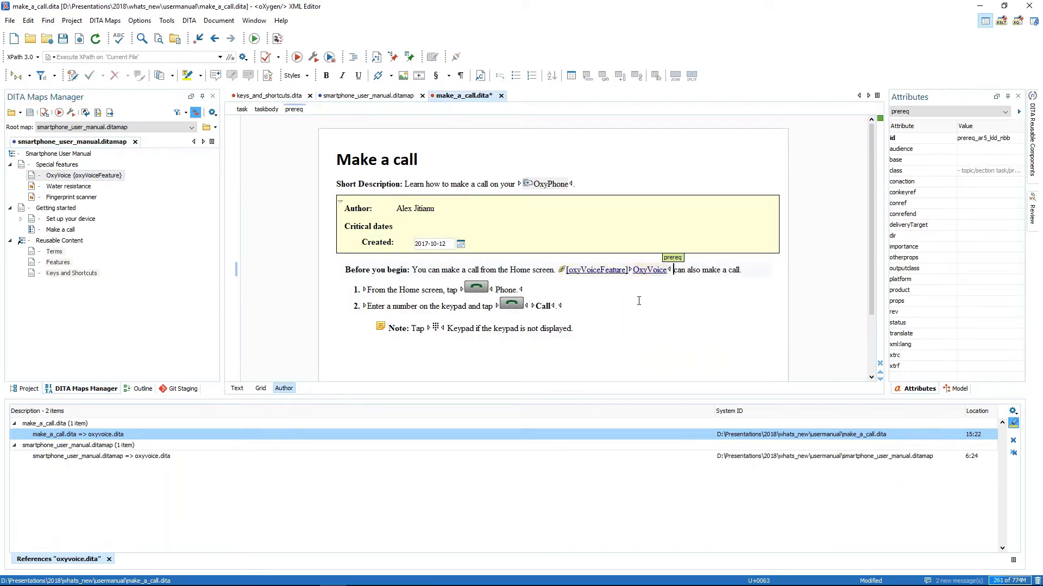
{"action": "key", "text": "ctrl+s"}
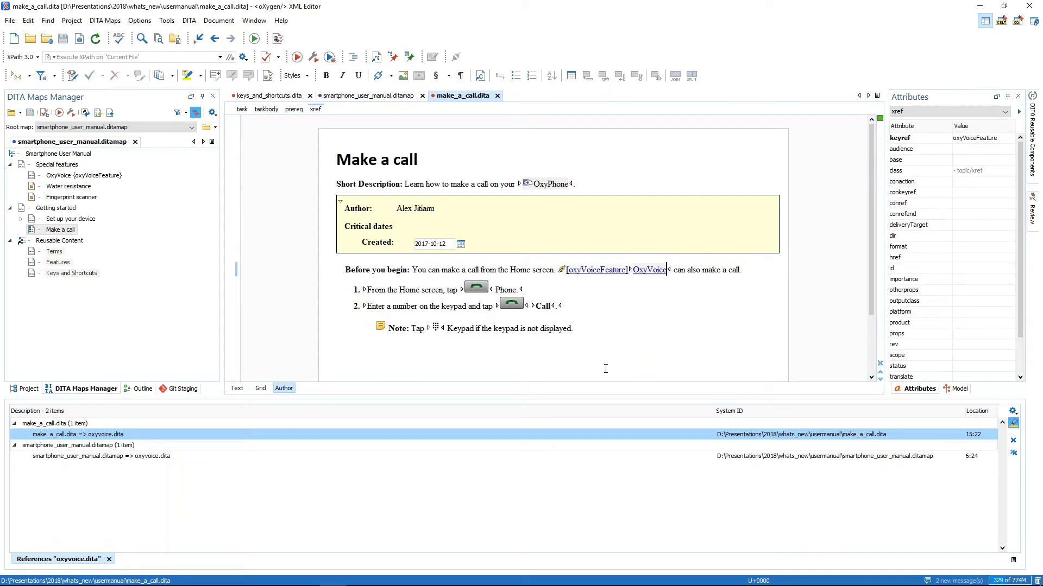
{"action": "left_click", "coordinate": [109, 559]}
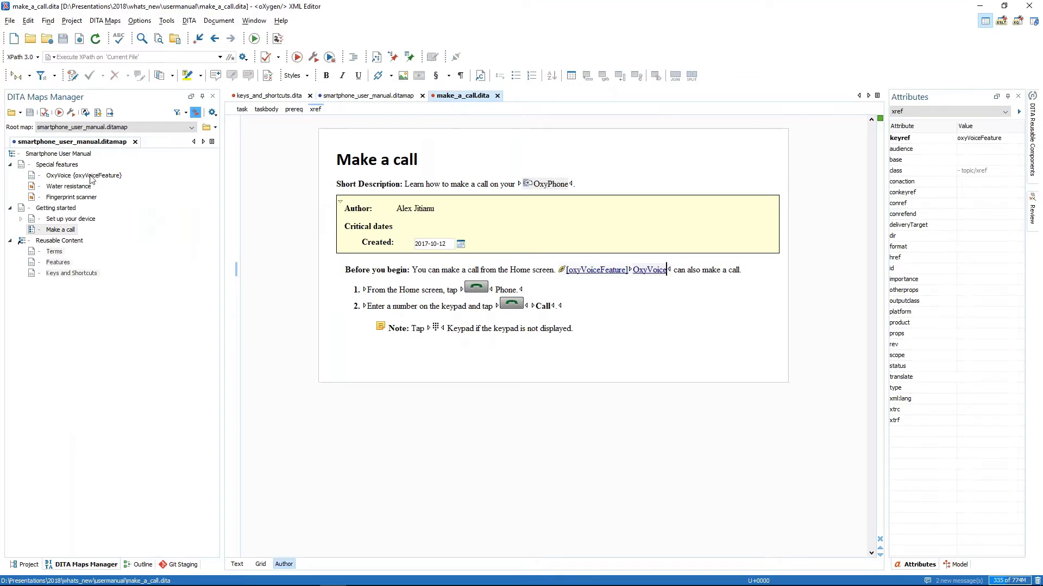
- Set up a rename of the OxyVoice topic's key to oxyVoiceFeature_Renamed across the current DITA map hierarchy
{"action": "left_click", "coordinate": [92, 180]}
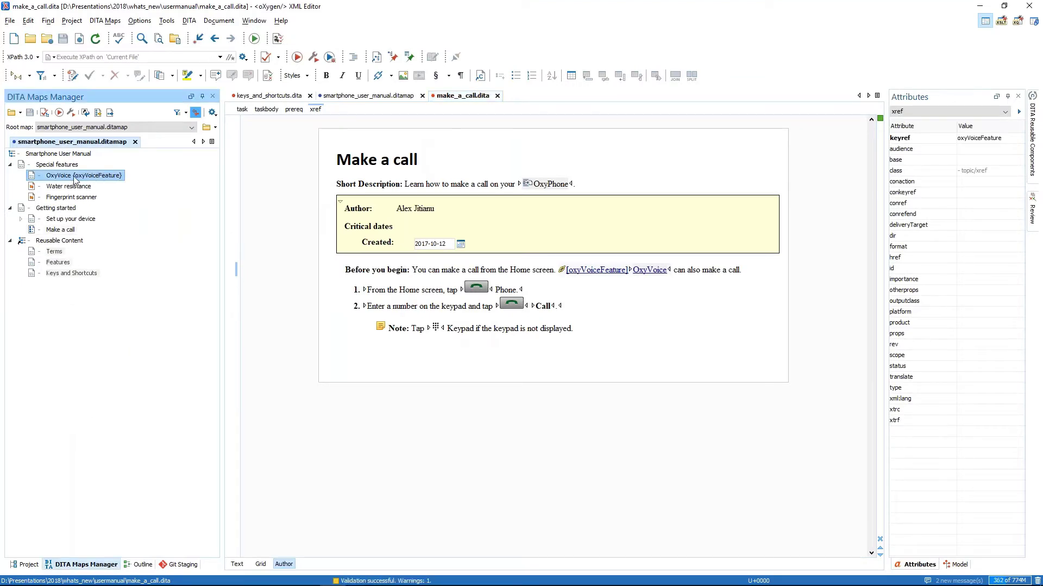
{"action": "right_click", "coordinate": [96, 180]}
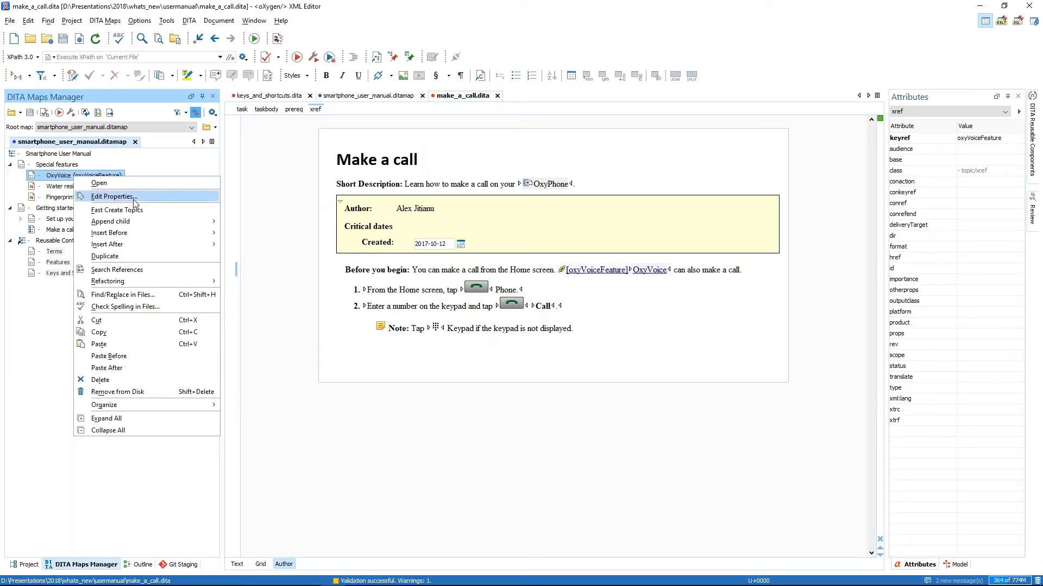
{"action": "mouse_move", "coordinate": [161, 287]}
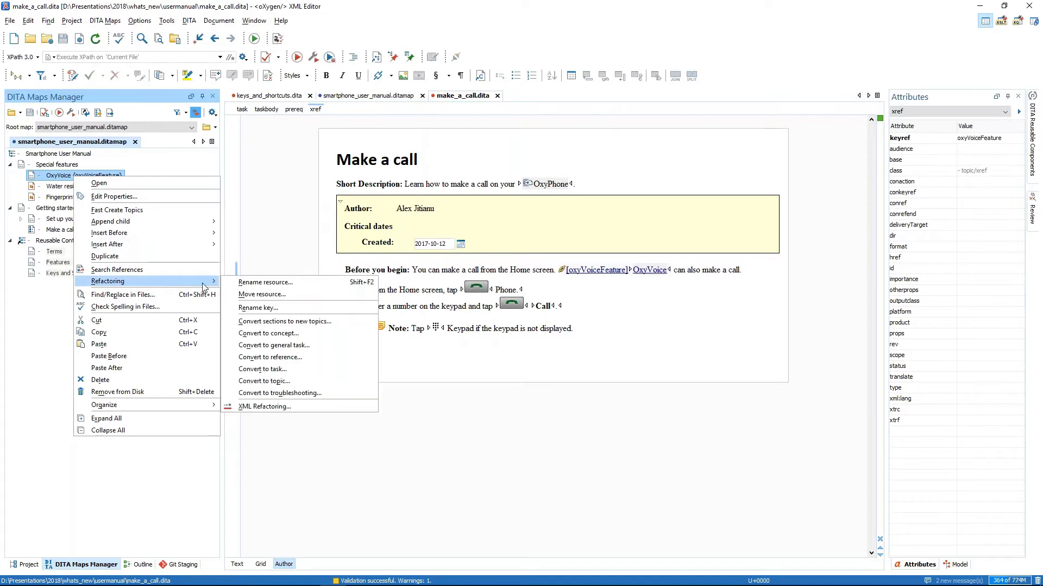
{"action": "left_click", "coordinate": [282, 308]}
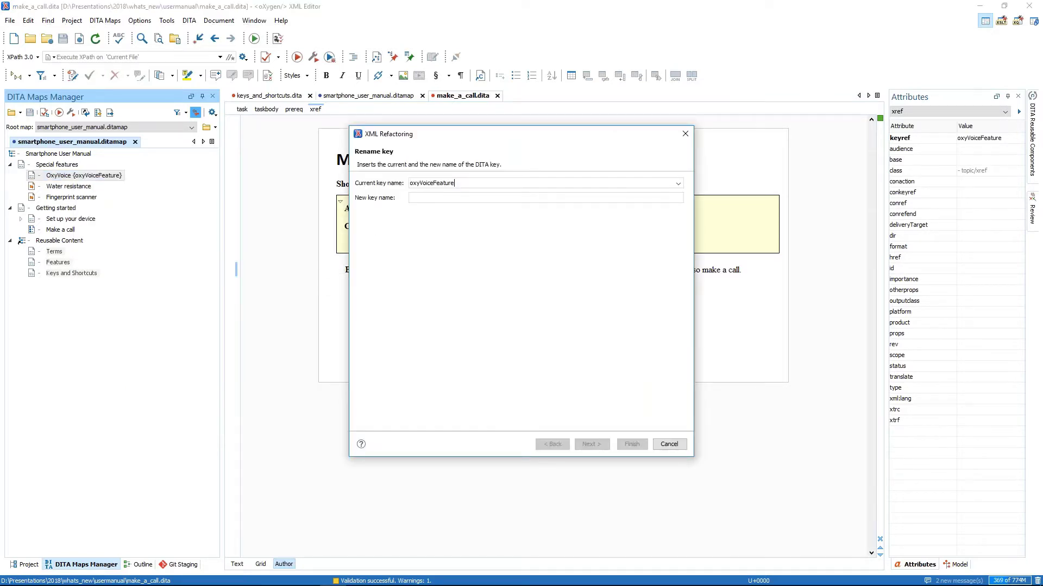
{"action": "left_click_drag", "start_coordinate": [459, 183], "coordinate": [411, 183]}
{"action": "key", "text": "ctrl+c"}
{"action": "left_click", "coordinate": [417, 197]}
{"action": "key", "text": "ctrl+v"}
{"action": "type", "text": "_Renamed"}
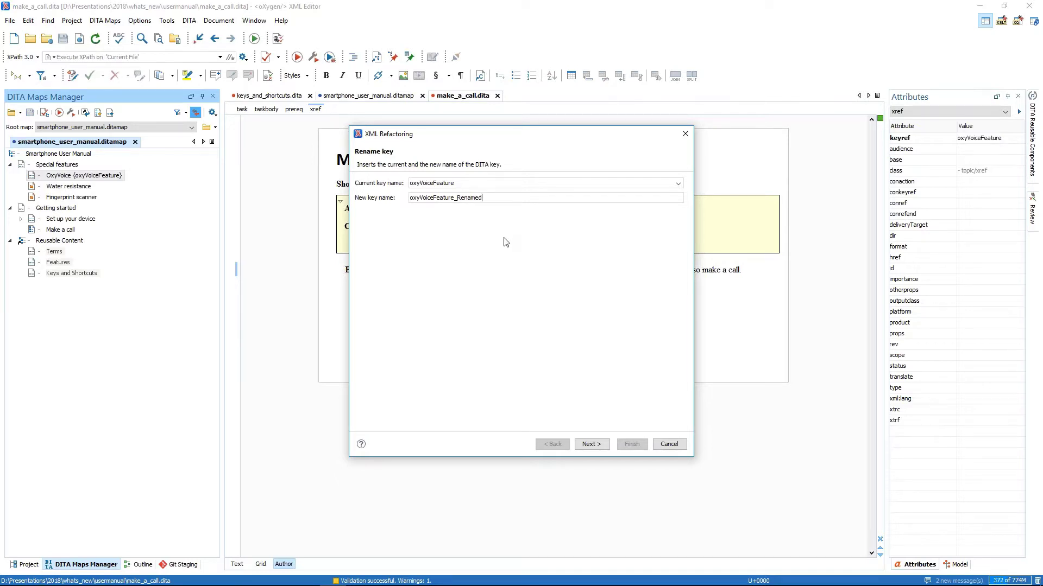
{"action": "left_click", "coordinate": [592, 444]}
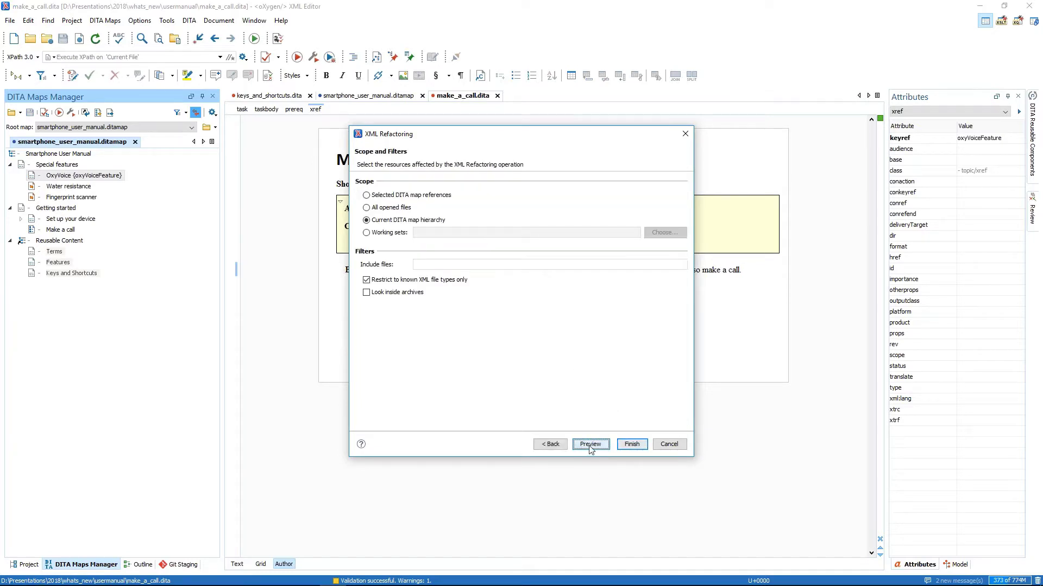
- Preview the key rename in make_a_call.dita and smartphone_user_manual.ditamap, and apply the changes to both files
{"action": "left_click", "coordinate": [591, 448]}
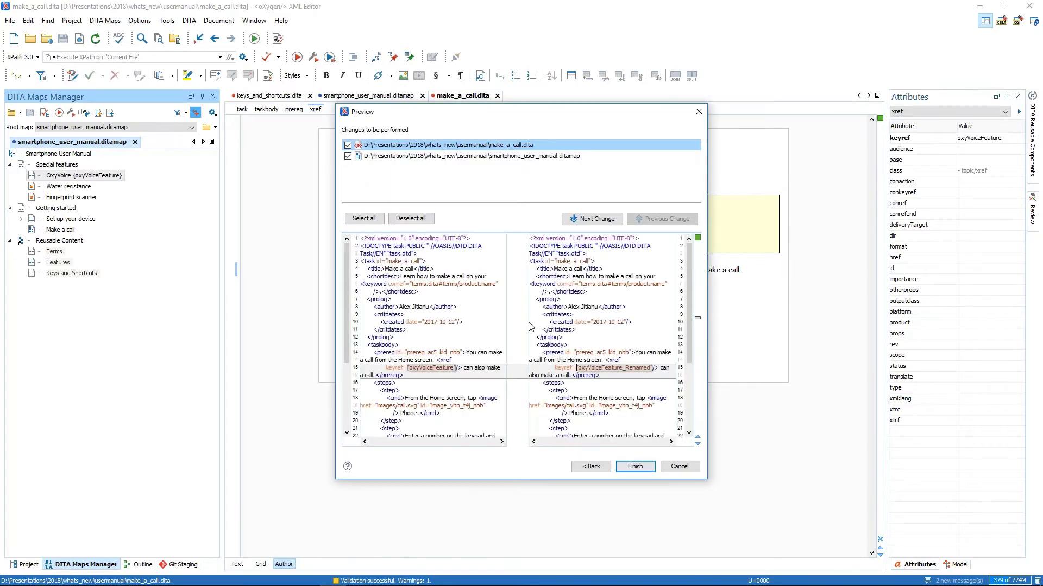
{"action": "left_click", "coordinate": [509, 157]}
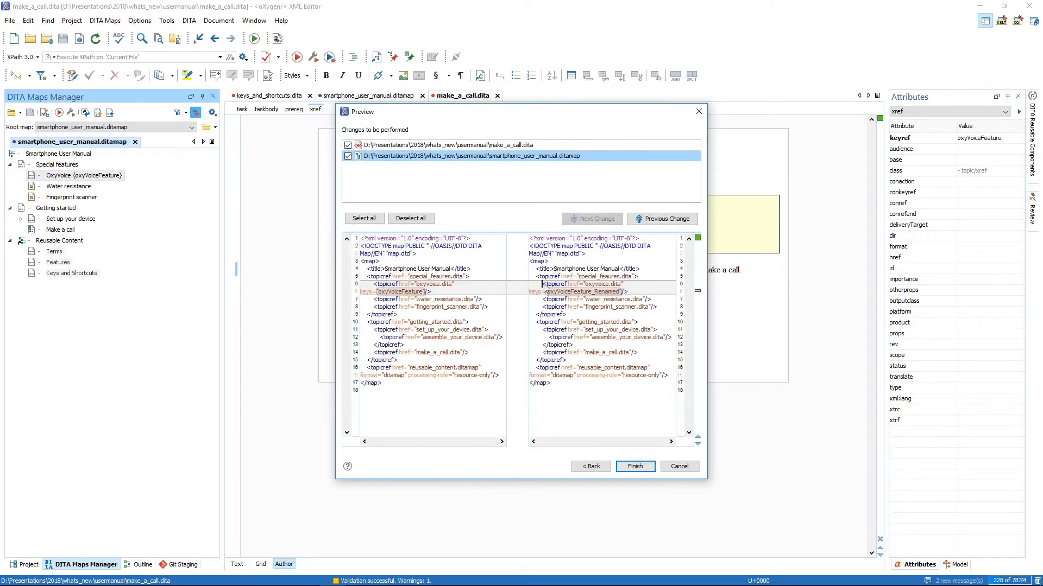
{"action": "left_click_drag", "start_coordinate": [543, 287], "coordinate": [577, 298]}
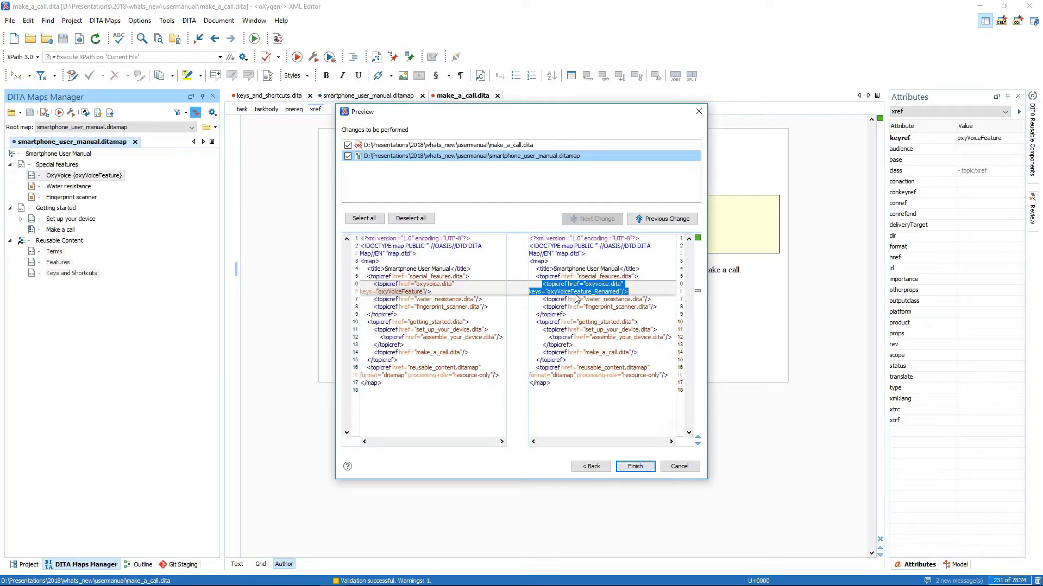
{"action": "left_click", "coordinate": [592, 297]}
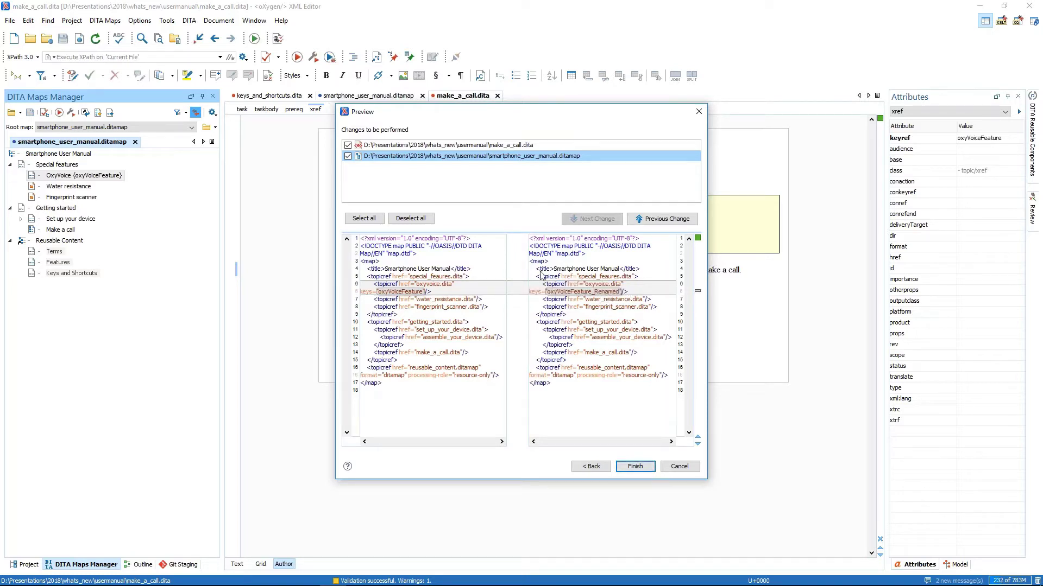
{"action": "left_click", "coordinate": [517, 145]}
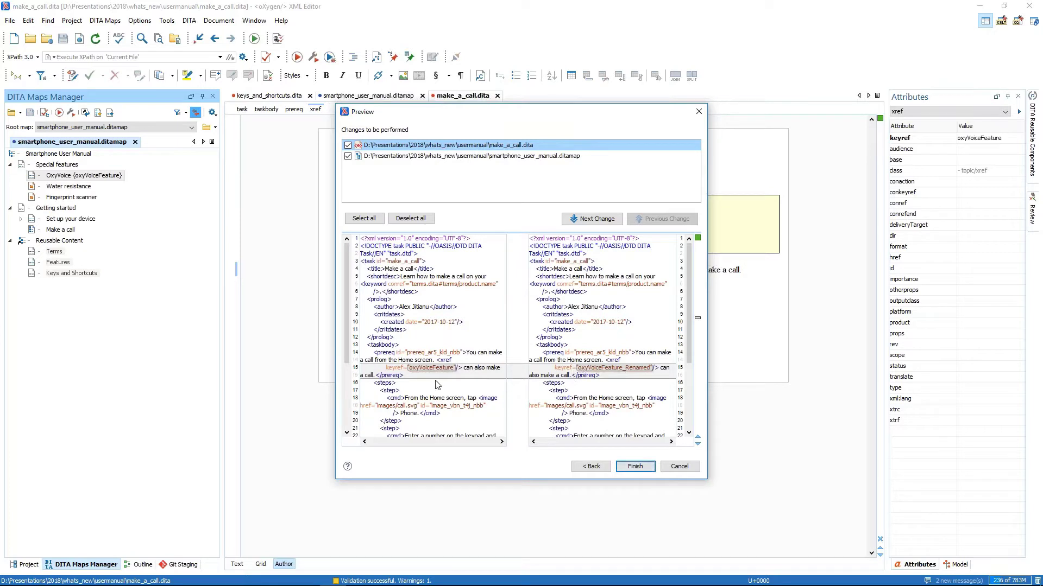
{"action": "left_click_drag", "start_coordinate": [577, 369], "coordinate": [651, 369]}
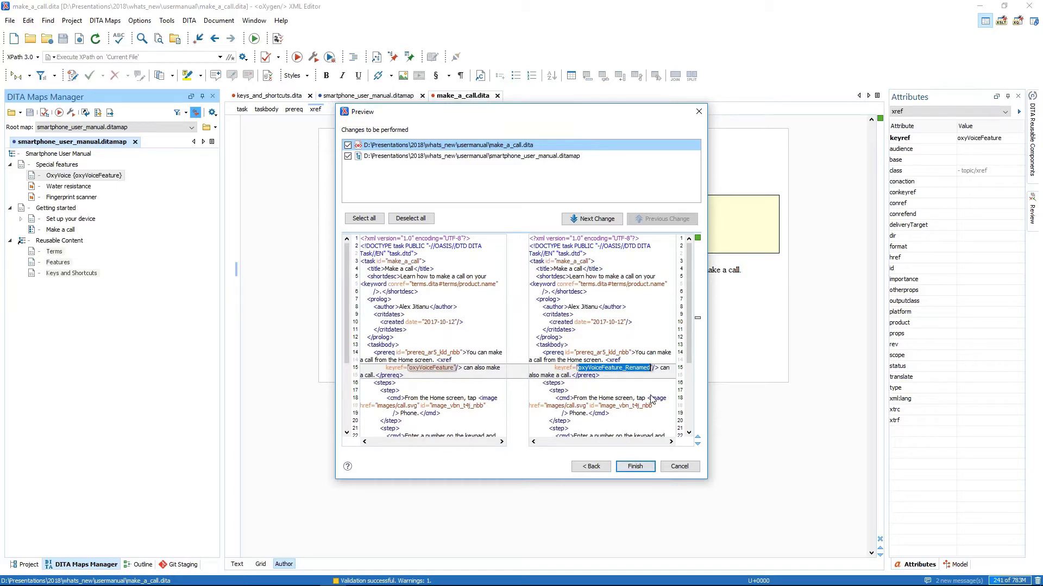
{"action": "left_click", "coordinate": [635, 467]}
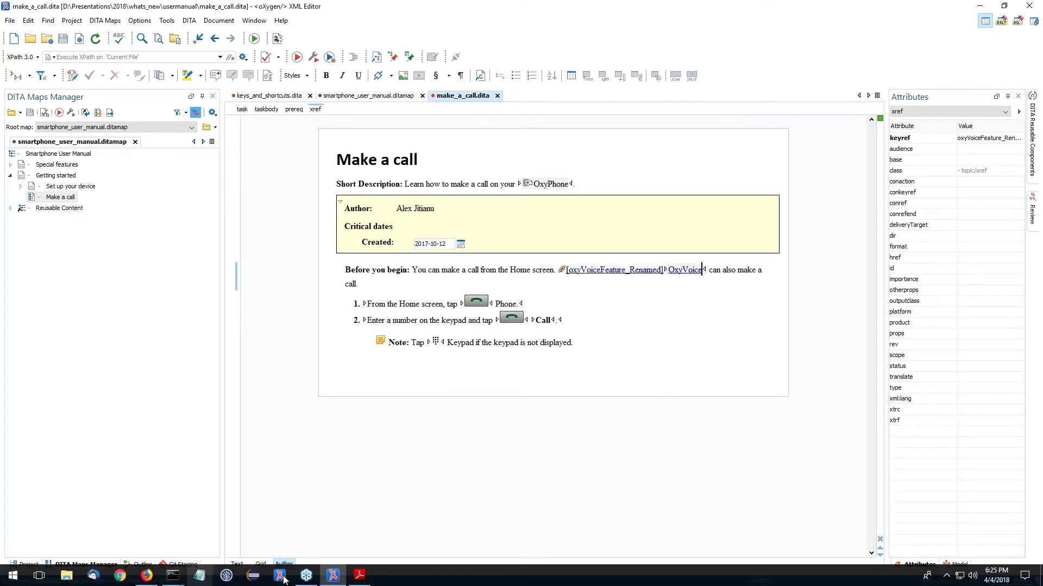
{"action": "left_click", "coordinate": [359, 576]}
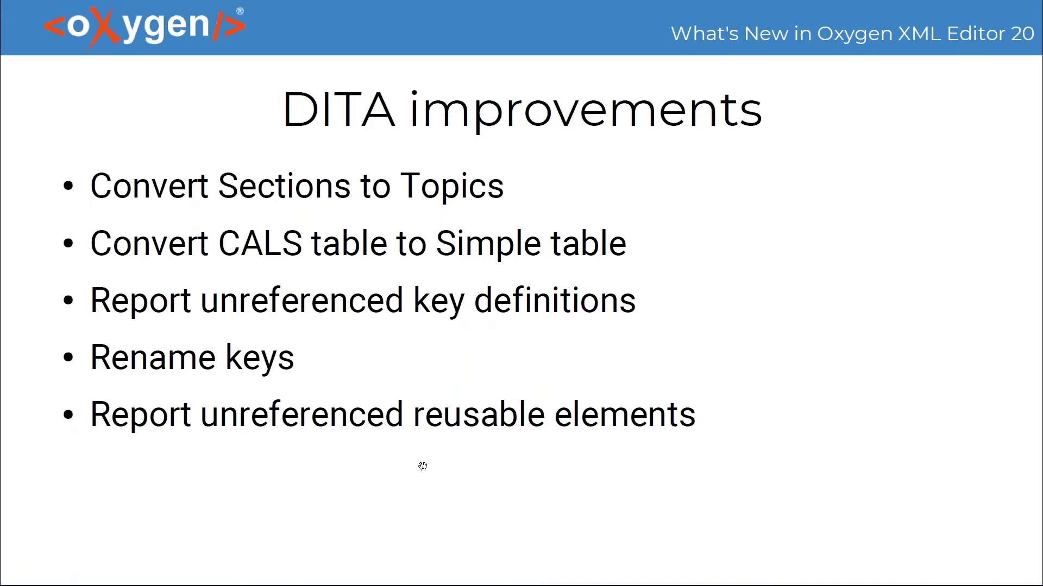
{"action": "key", "text": "Right"}
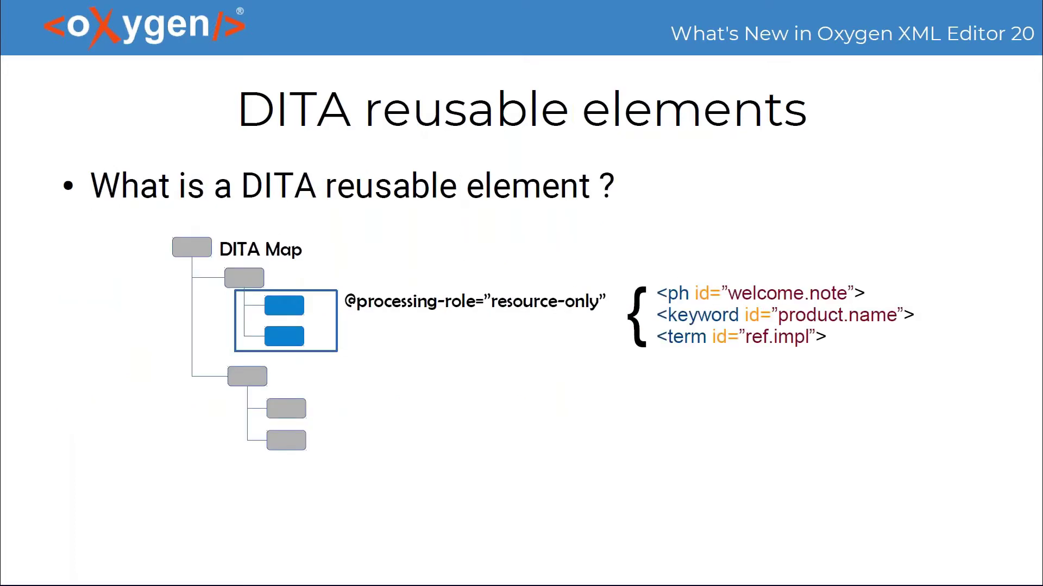
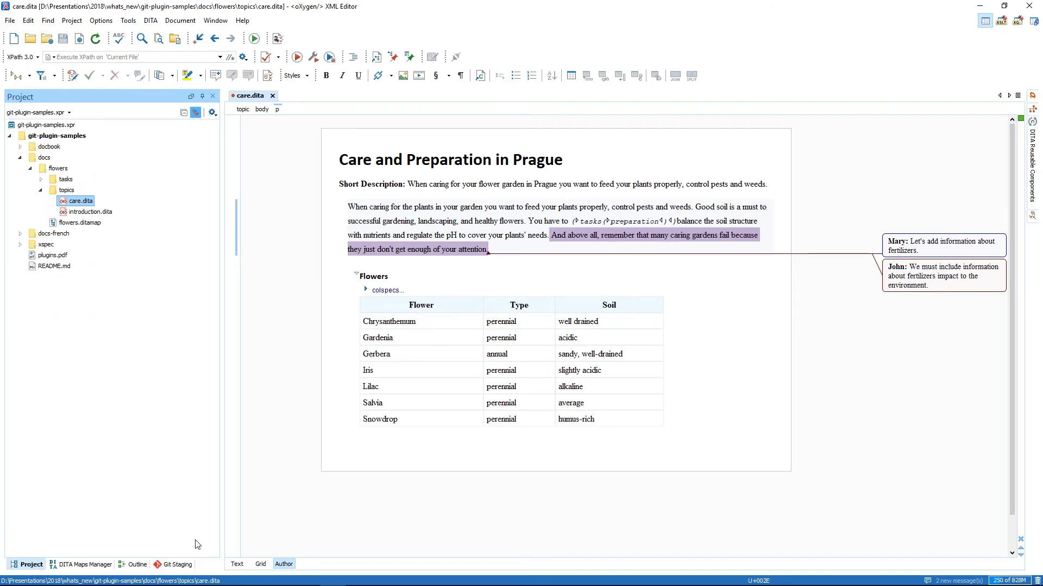
- Examine the branches available for the git-plugin-samples working copy and the list of other working copies, without changing either selection
{"action": "left_click", "coordinate": [175, 565]}
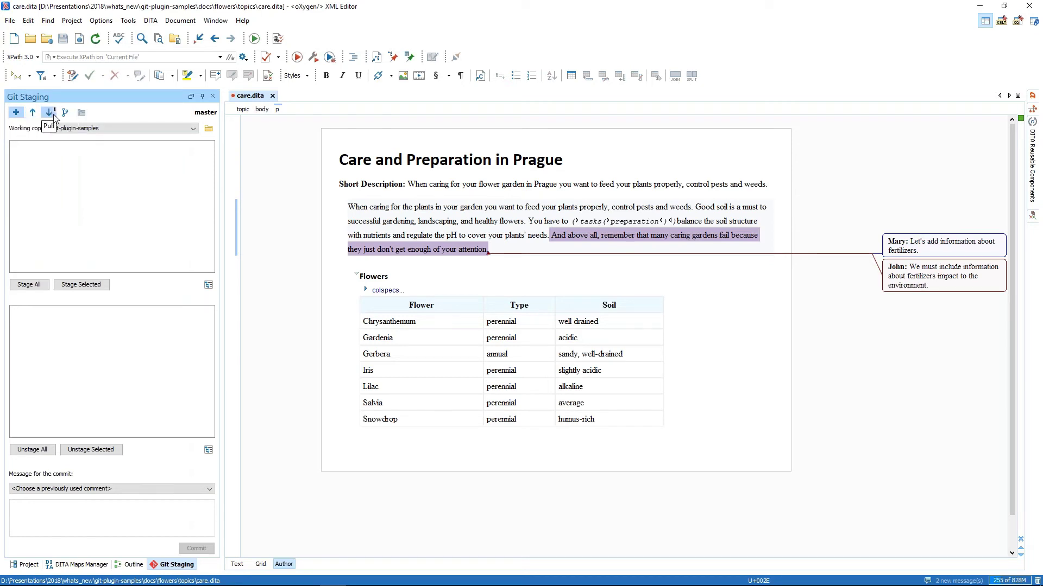
{"action": "left_click", "coordinate": [65, 113]}
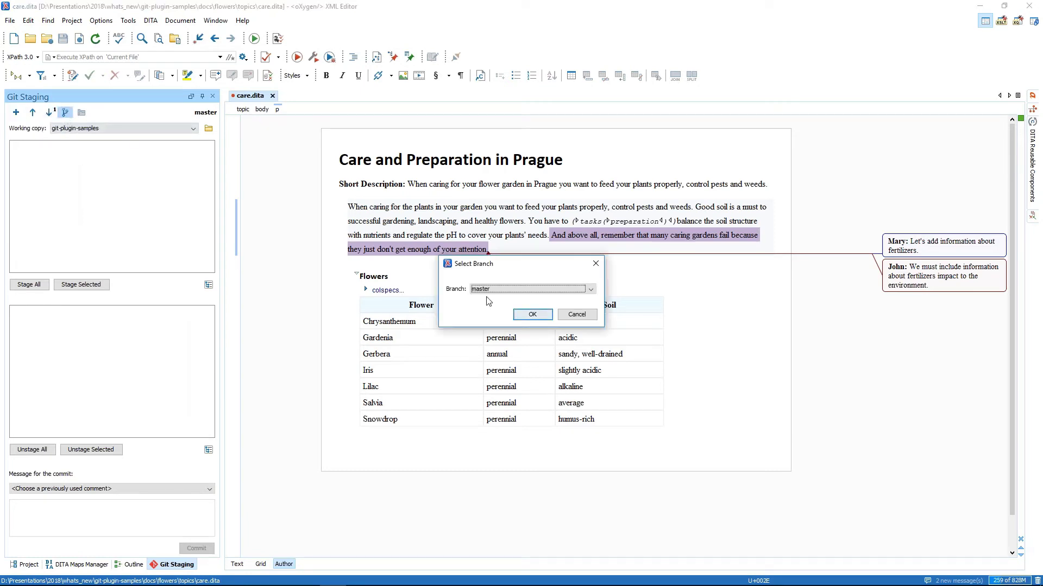
{"action": "left_click", "coordinate": [490, 289]}
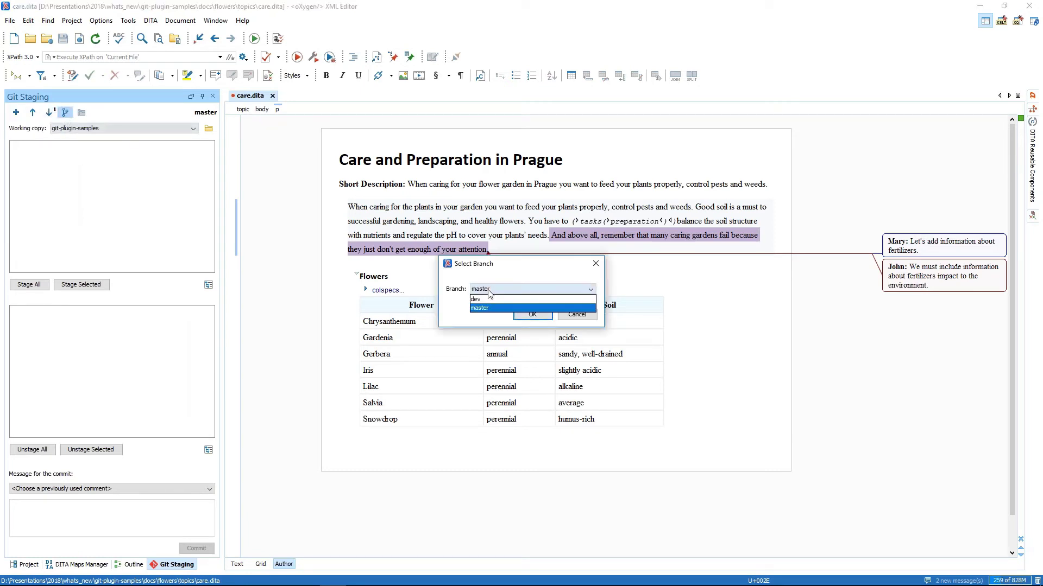
{"action": "left_click", "coordinate": [570, 324]}
{"action": "left_click", "coordinate": [576, 315]}
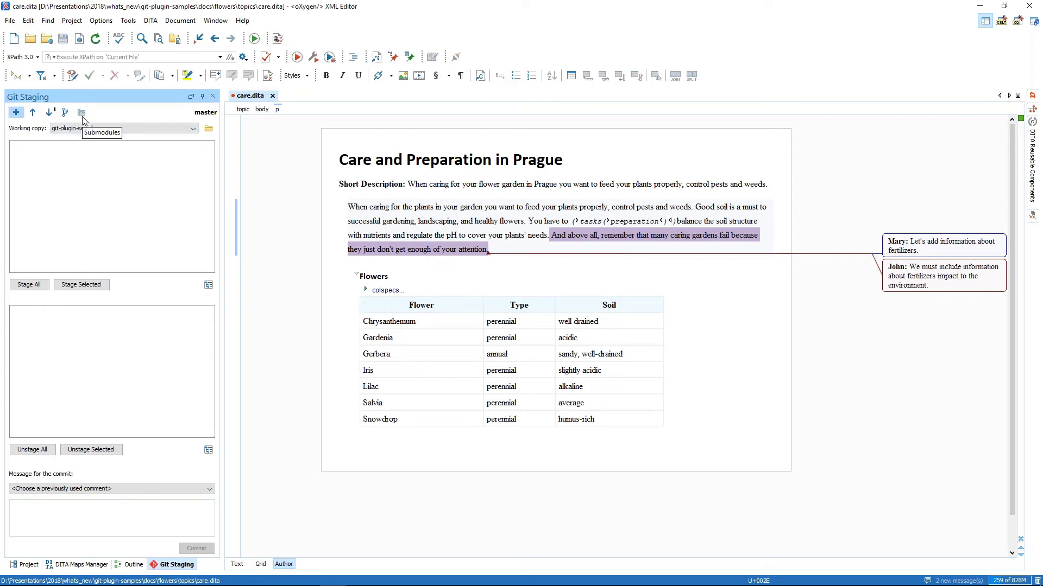
{"action": "left_click", "coordinate": [193, 129]}
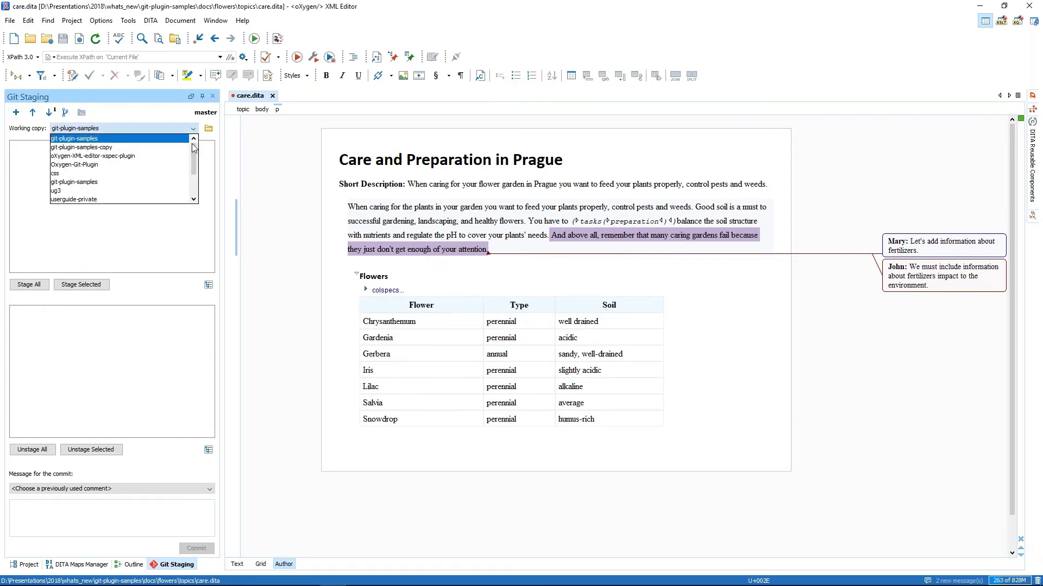
{"action": "left_click", "coordinate": [193, 128]}
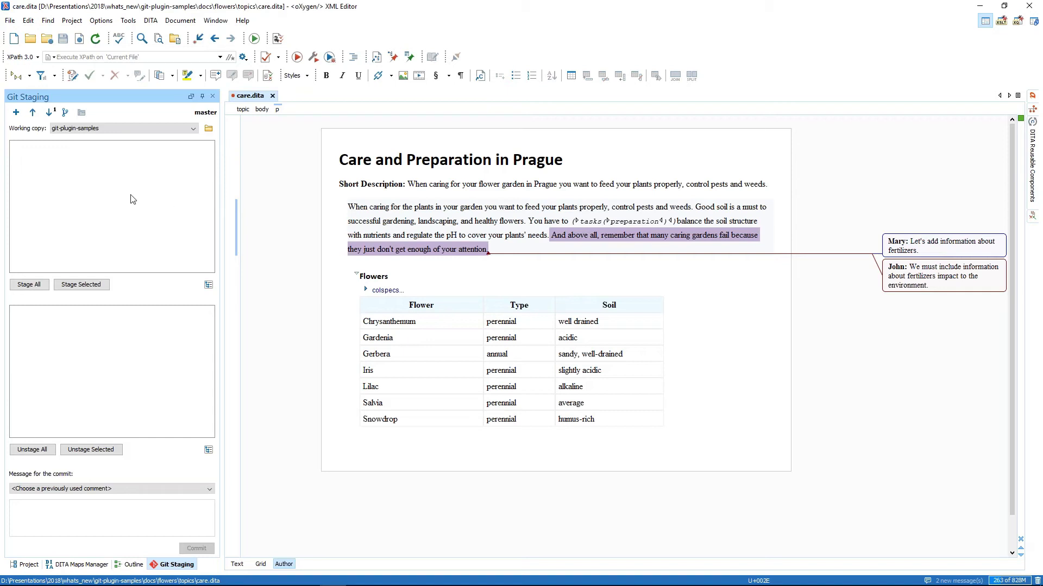
- Add "and some other things" after "control pests and weeds" in the first body paragraph of care.dita, and save the file
{"action": "left_click", "coordinate": [29, 565]}
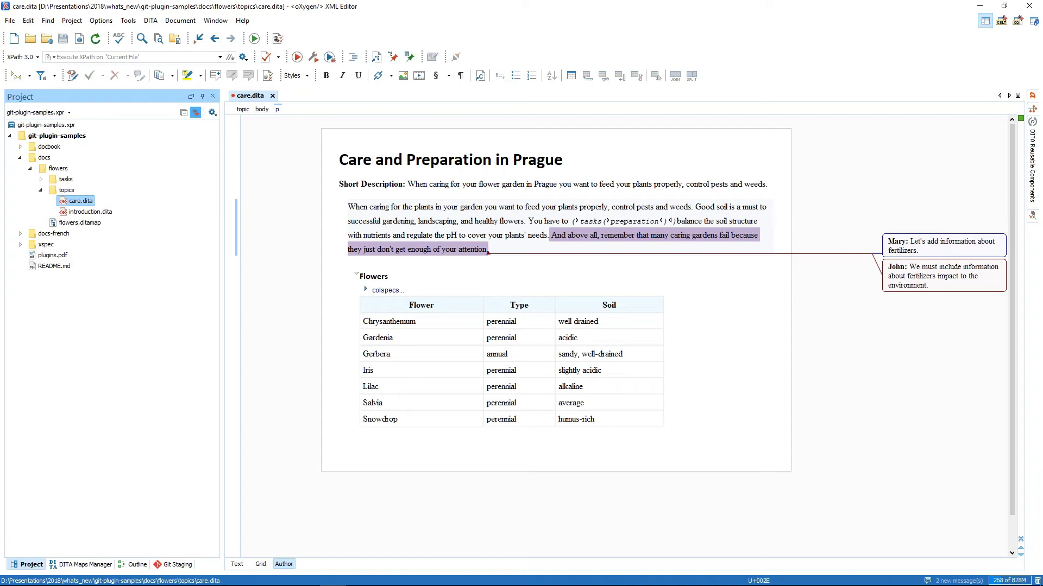
{"action": "left_click", "coordinate": [692, 208]}
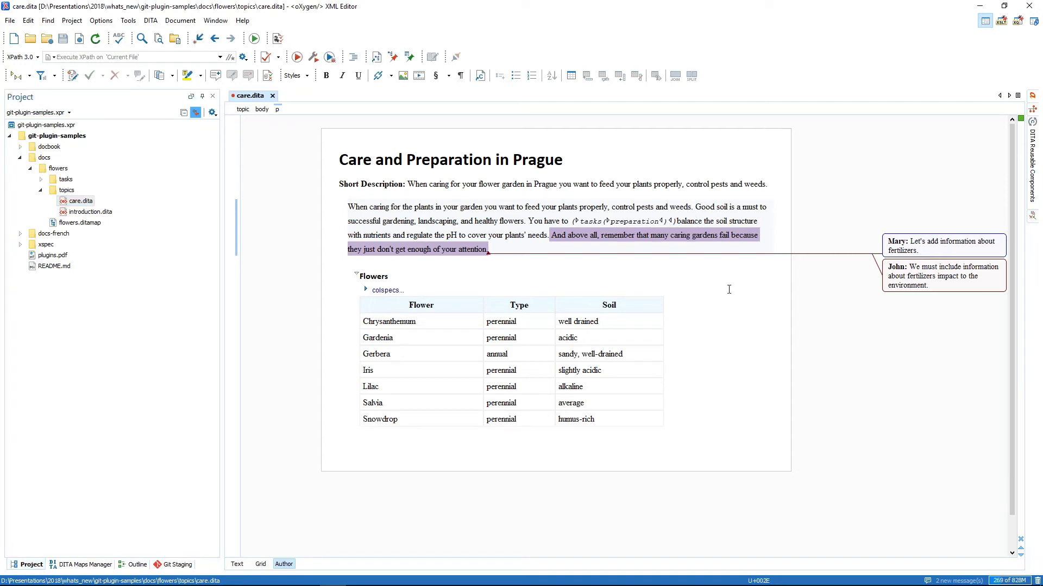
{"action": "type", "text": "and some of"}
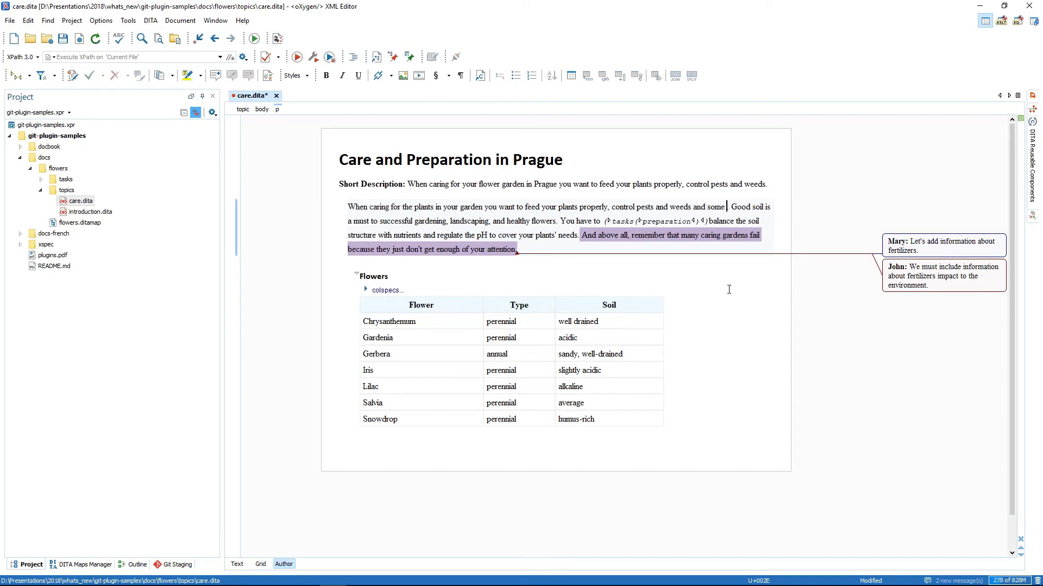
{"action": "type", "text": "her thi"}
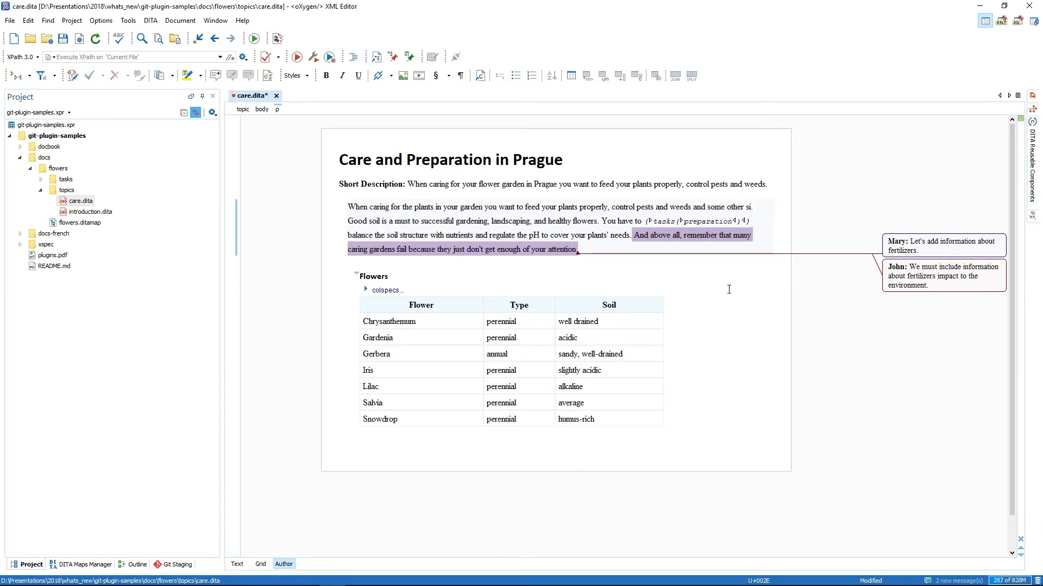
{"action": "type", "text": "ngs"}
{"action": "key", "text": "ctrl+s"}
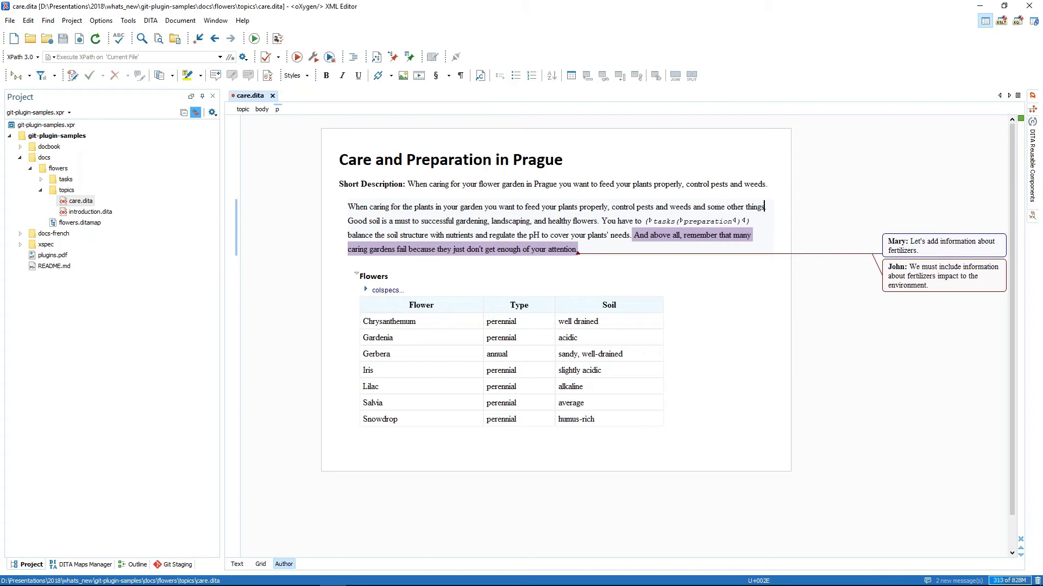
- Compare the modified docs/flowers/topics/care.dita with its last committed version in the Git compare editor, and close the comparison
{"action": "left_click", "coordinate": [173, 565]}
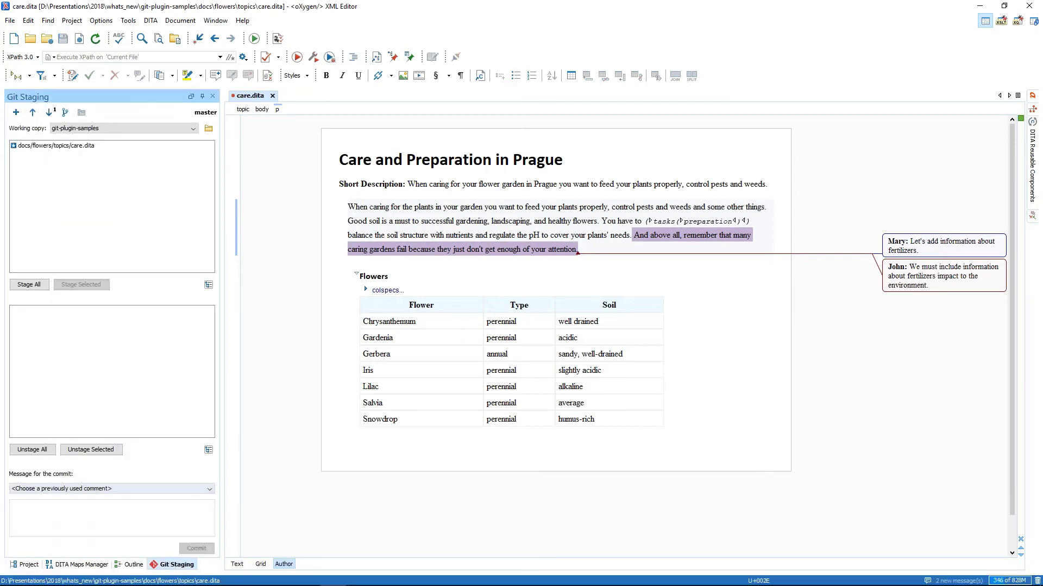
{"action": "left_click", "coordinate": [59, 147]}
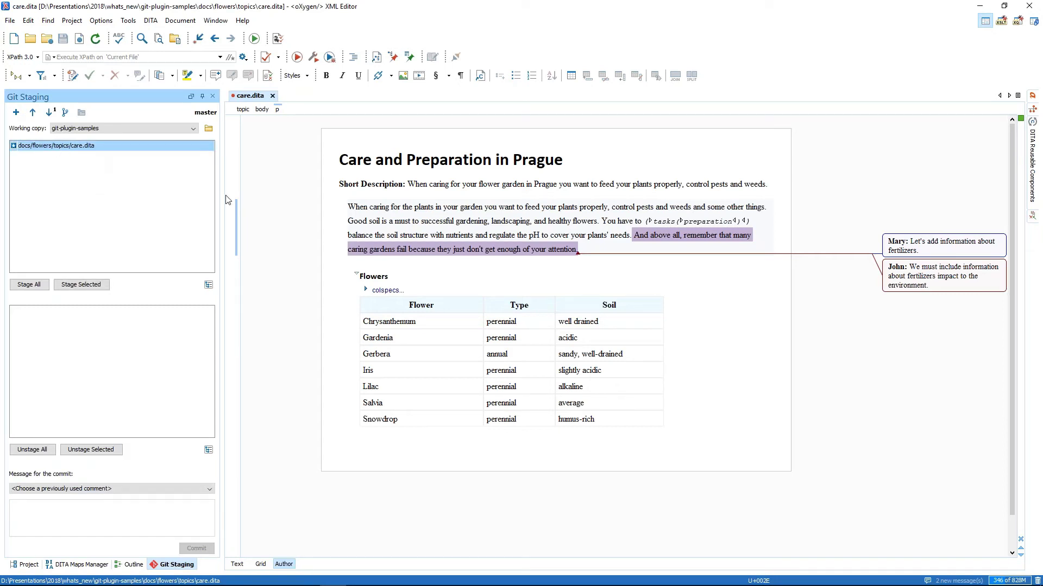
{"action": "right_click", "coordinate": [92, 150]}
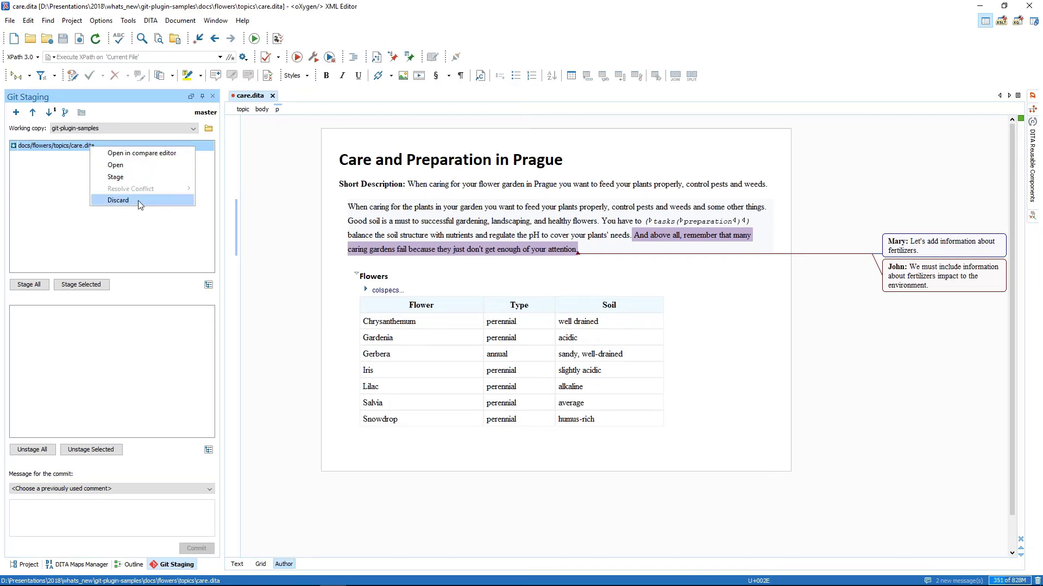
{"action": "left_click", "coordinate": [154, 155]}
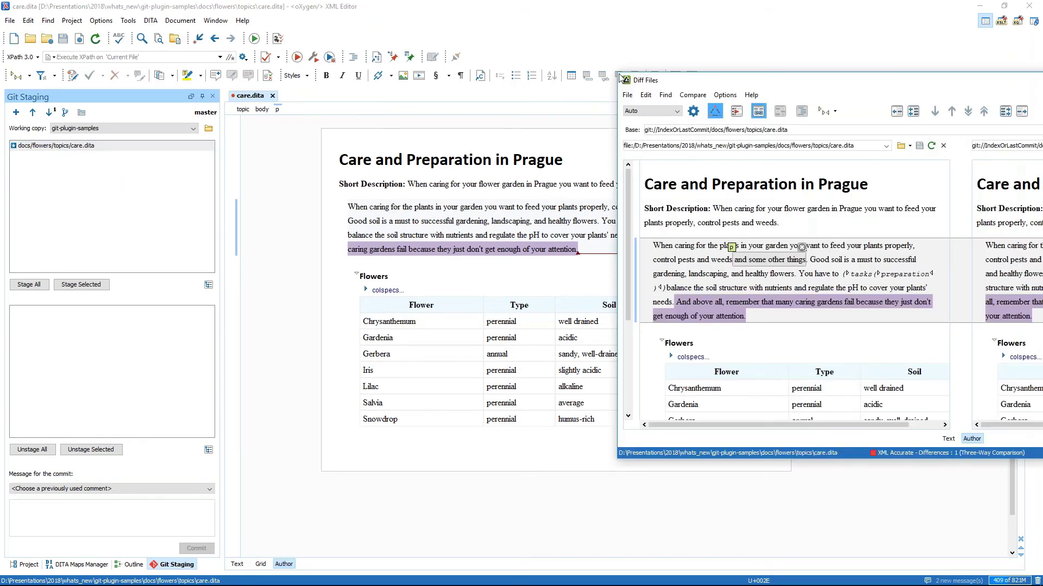
{"action": "left_click", "coordinate": [792, 70]}
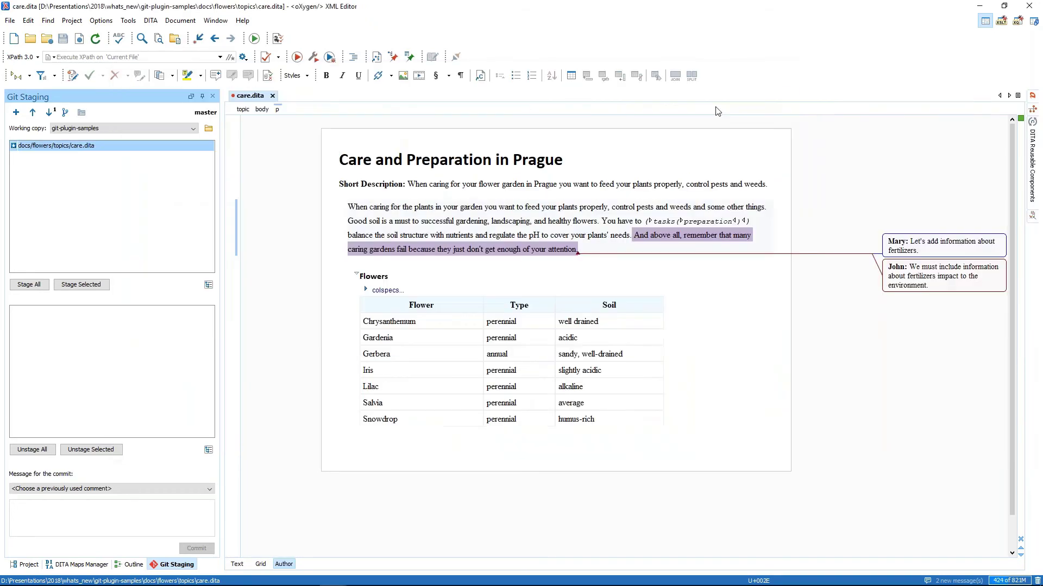
- Stage docs/flowers/topics/care.dita and commit it with the message "Commit."
{"action": "left_click", "coordinate": [81, 285]}
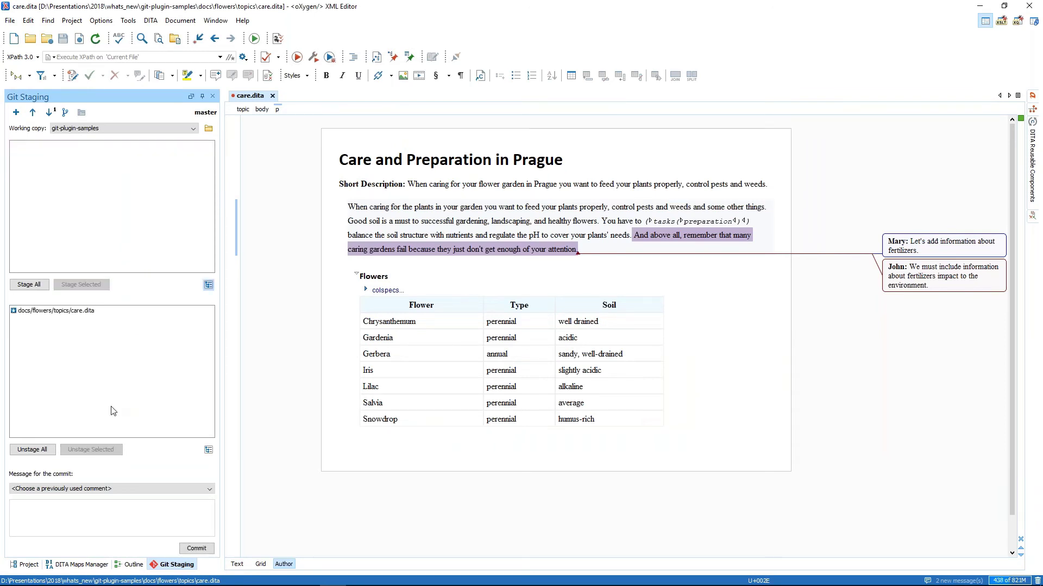
{"action": "left_click", "coordinate": [59, 508]}
{"action": "type", "text": "Commit."}
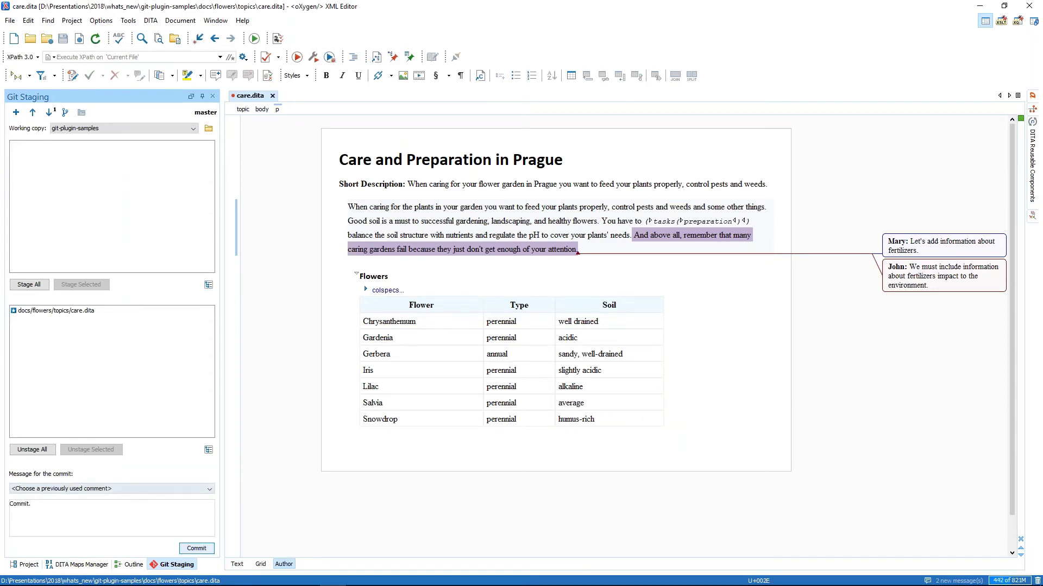
{"action": "left_click", "coordinate": [199, 552]}
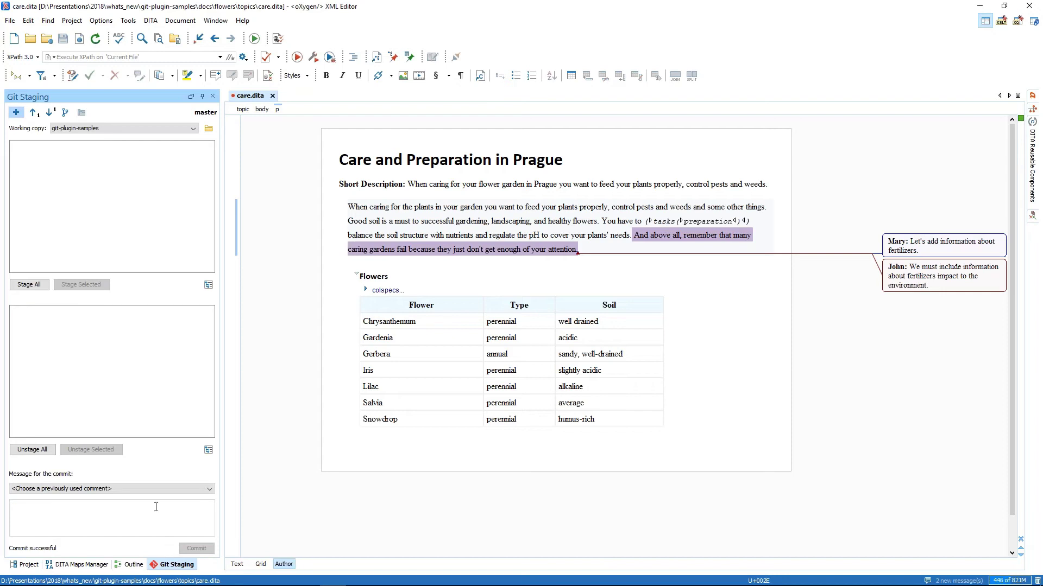
- Pull the remote changes into the master branch, dismiss the conflict and parsing notices, and close care.dita in the editor
{"action": "left_click", "coordinate": [50, 113]}
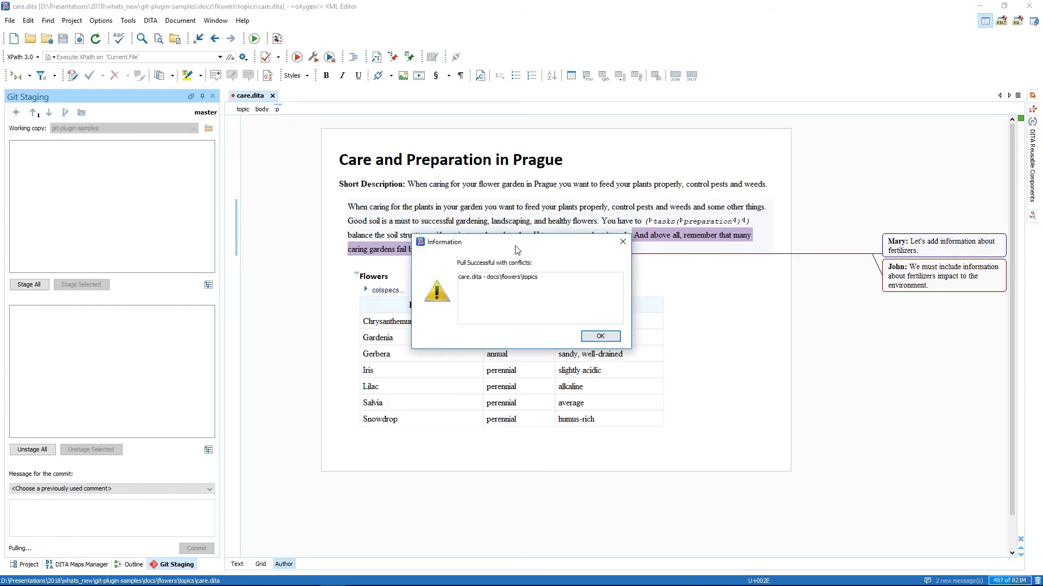
{"action": "left_click_drag", "start_coordinate": [510, 242], "coordinate": [291, 229]}
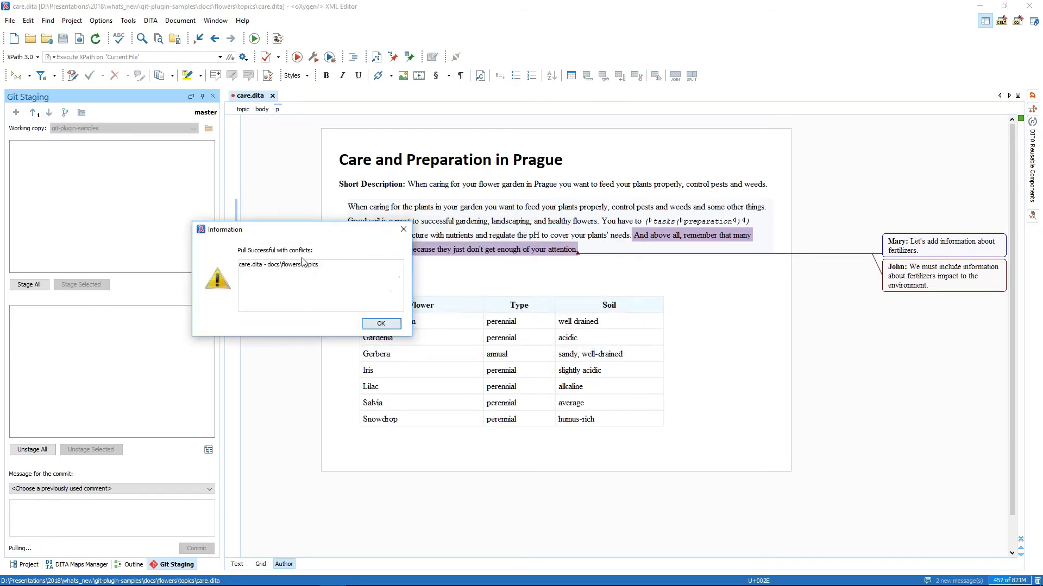
{"action": "left_click", "coordinate": [245, 271]}
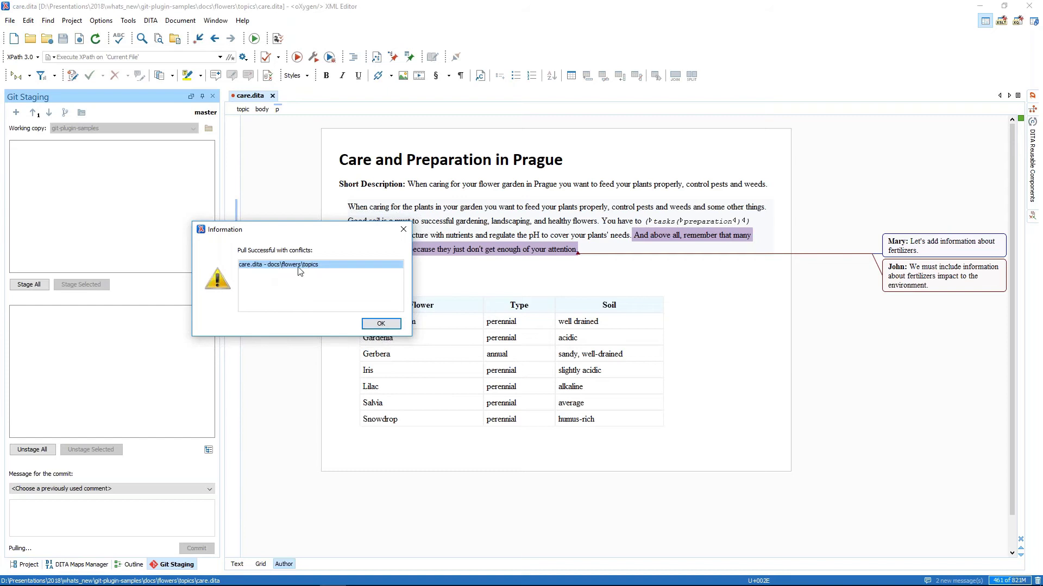
{"action": "left_click", "coordinate": [384, 324]}
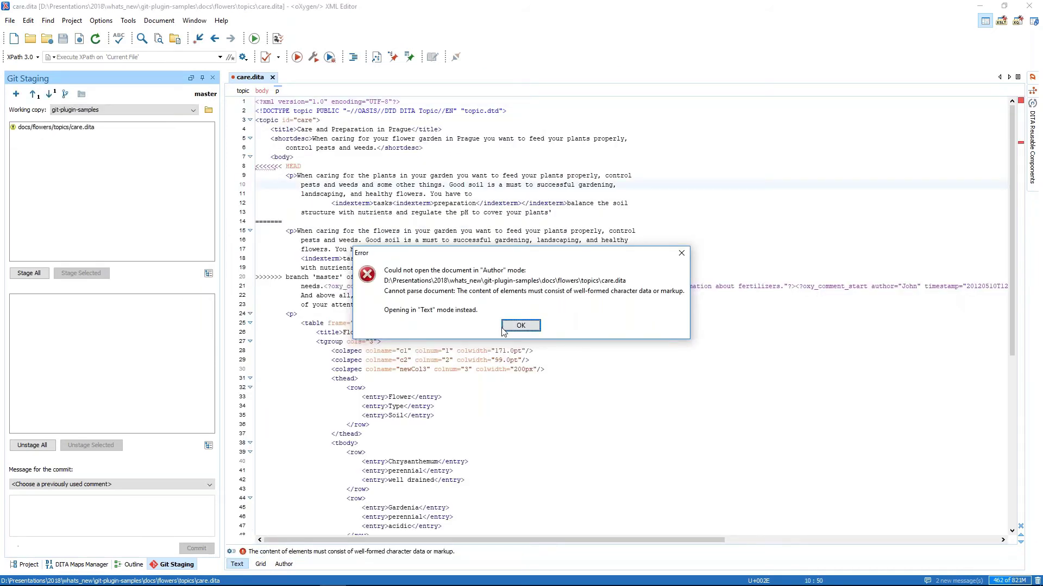
{"action": "key", "text": "Return"}
{"action": "left_click", "coordinate": [272, 78]}
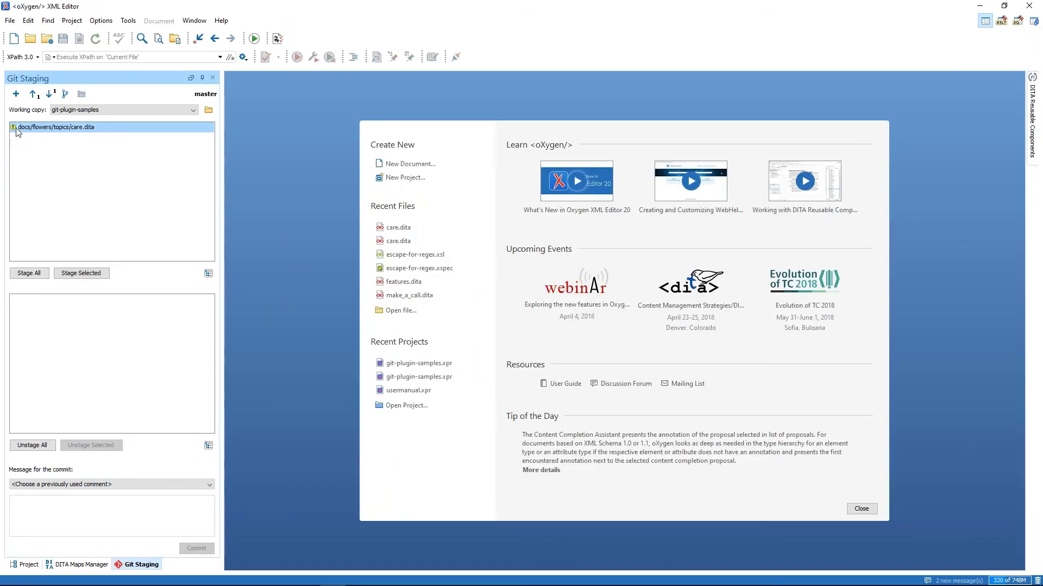
- Resolve the care.dita conflict in the compare editor by taking "flowers" from their version in place of "plants", and save and close the comparison
{"action": "right_click", "coordinate": [89, 129]}
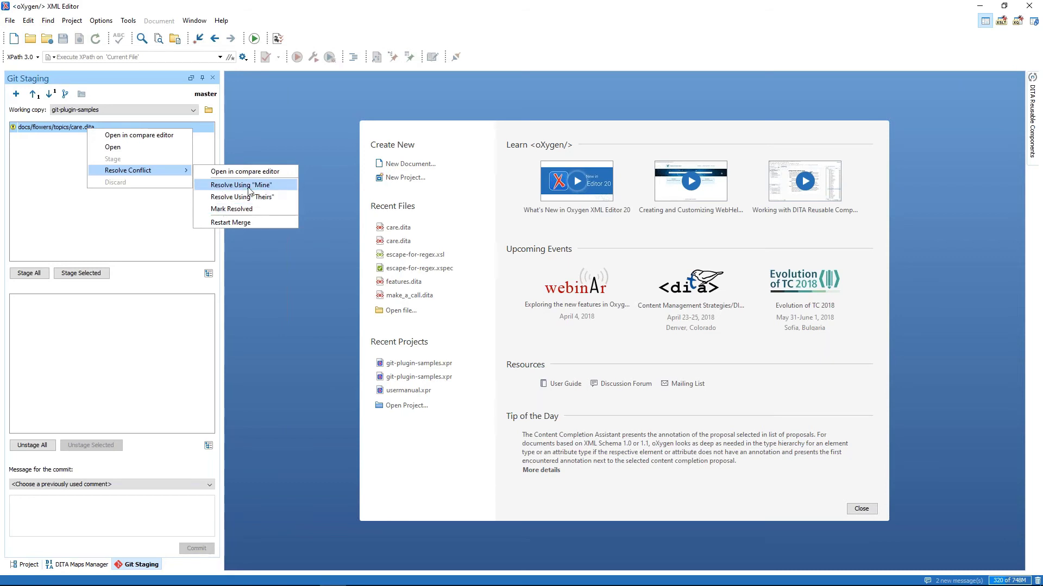
{"action": "left_click", "coordinate": [234, 172]}
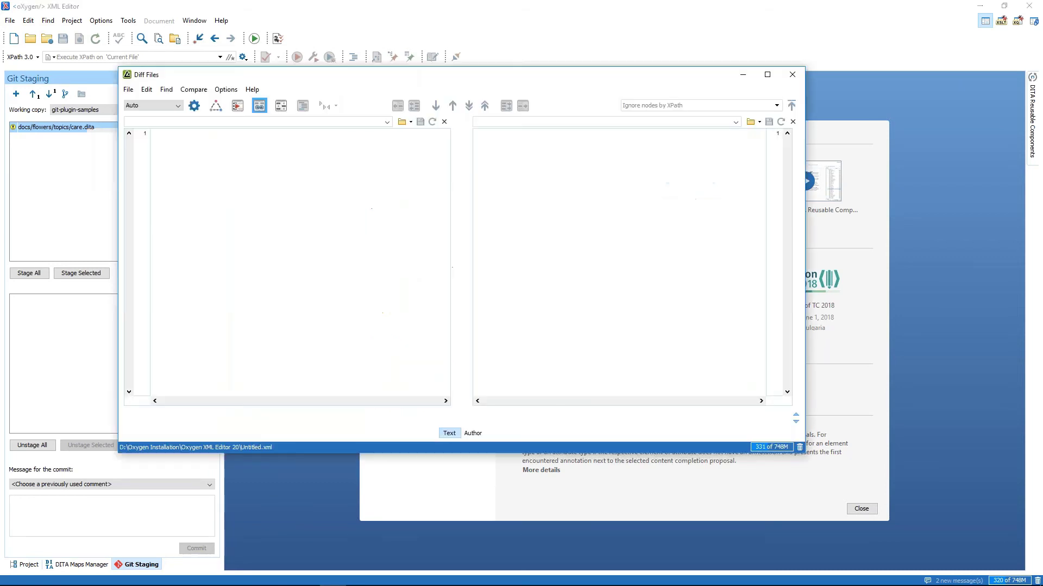
{"action": "left_click_drag", "start_coordinate": [385, 82], "coordinate": [386, 63]}
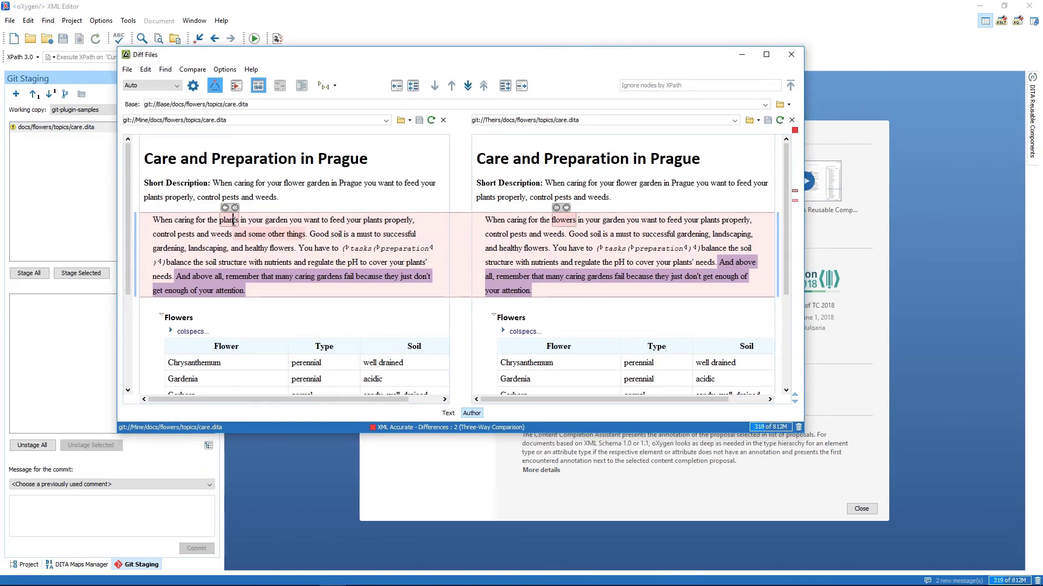
{"action": "left_click", "coordinate": [560, 221]}
{"action": "left_click", "coordinate": [226, 210]}
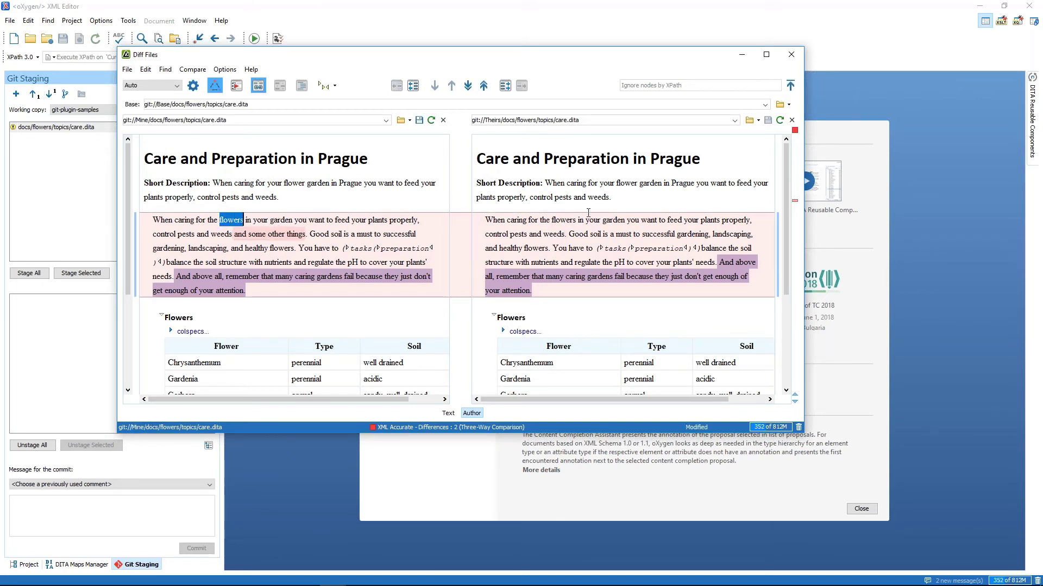
{"action": "left_click", "coordinate": [257, 236]}
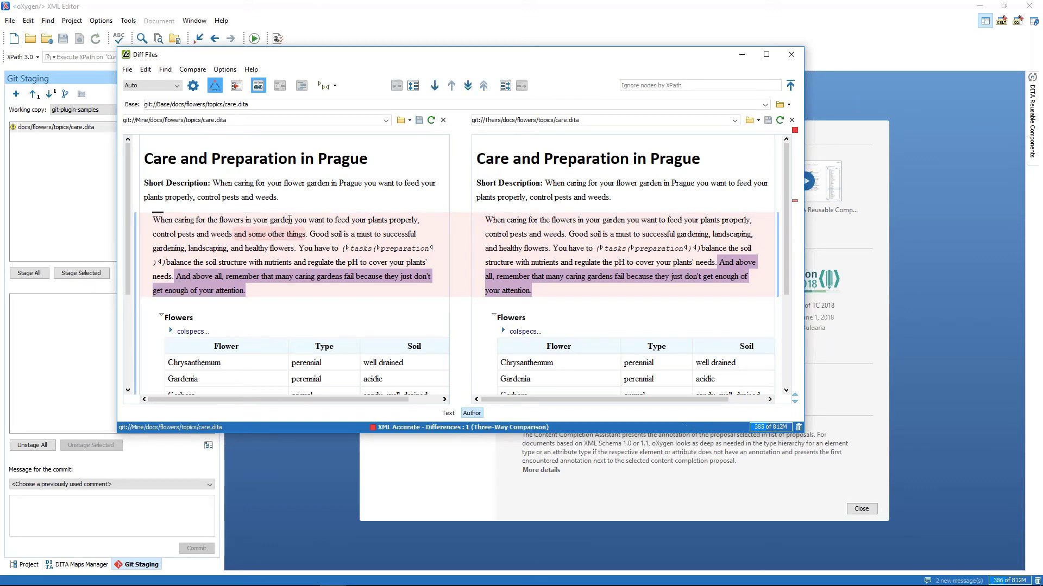
{"action": "left_click", "coordinate": [791, 54]}
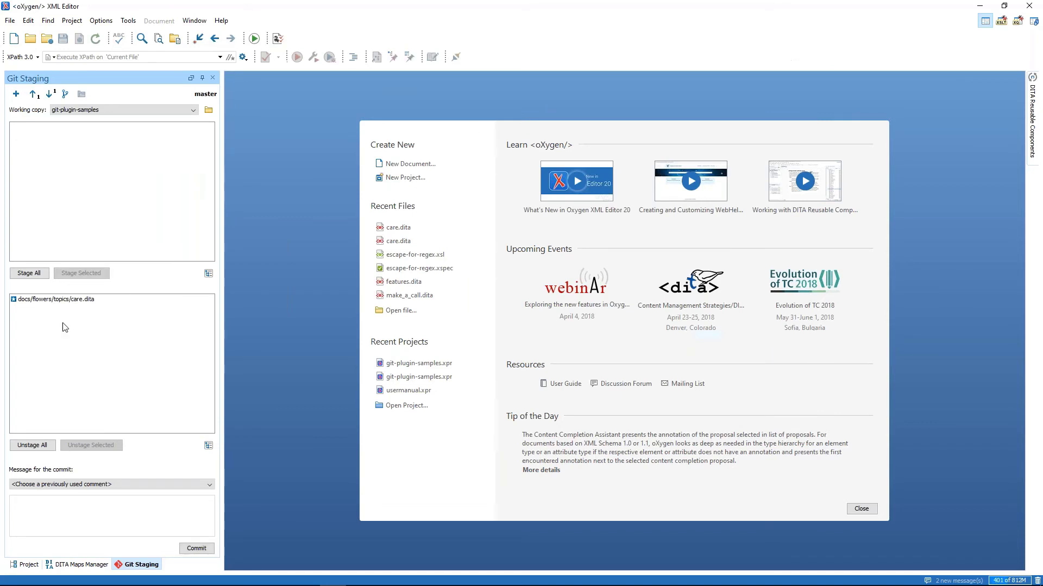
- Commit the staged docs/flowers/topics/care.dita with the message "Resolved the conflict." and push the master branch to the remote repository
{"action": "left_click", "coordinate": [34, 299]}
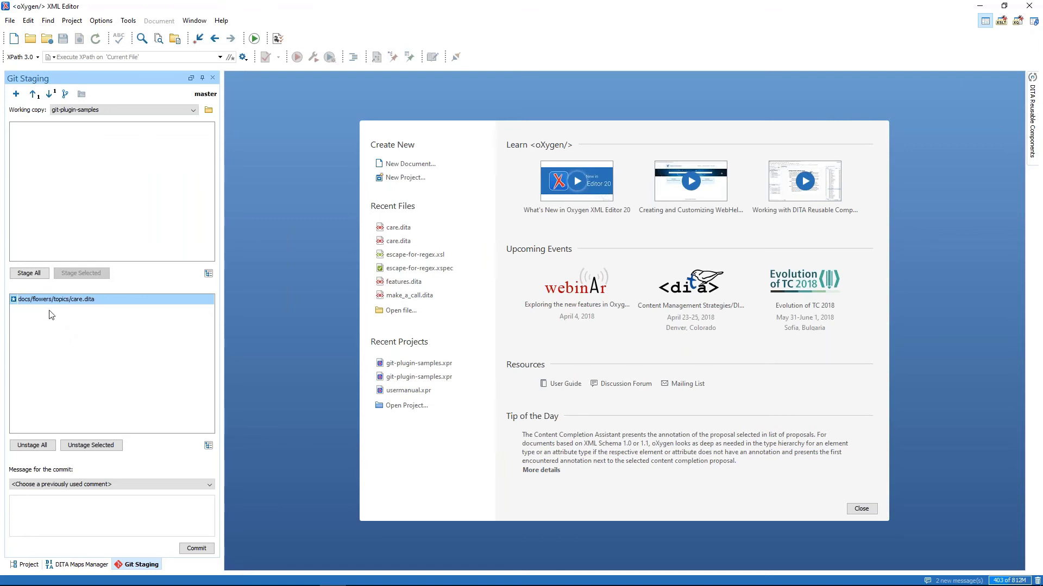
{"action": "left_click", "coordinate": [137, 528]}
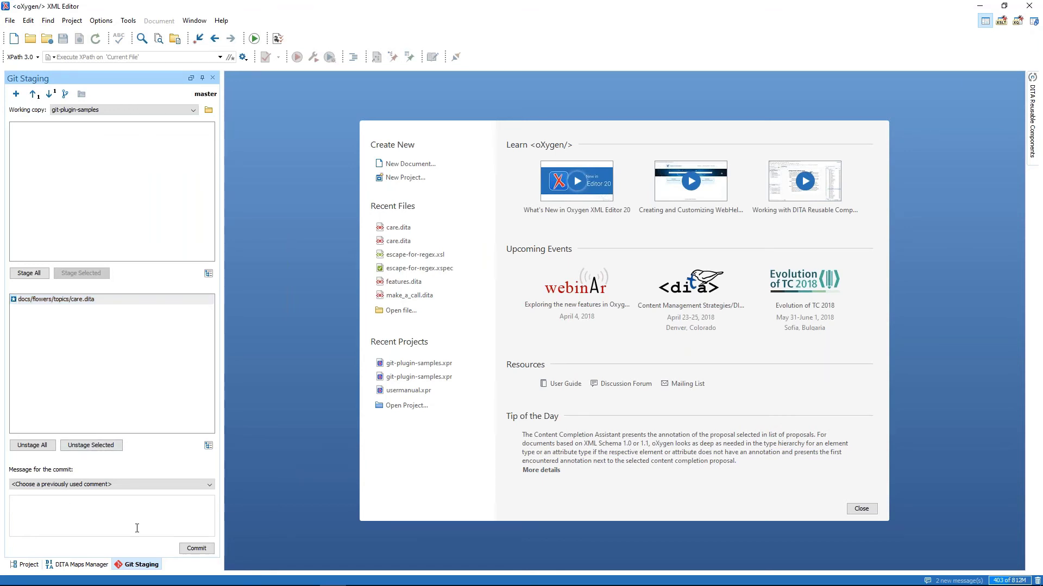
{"action": "type", "text": "Resolve"}
{"action": "left_click", "coordinate": [197, 549]}
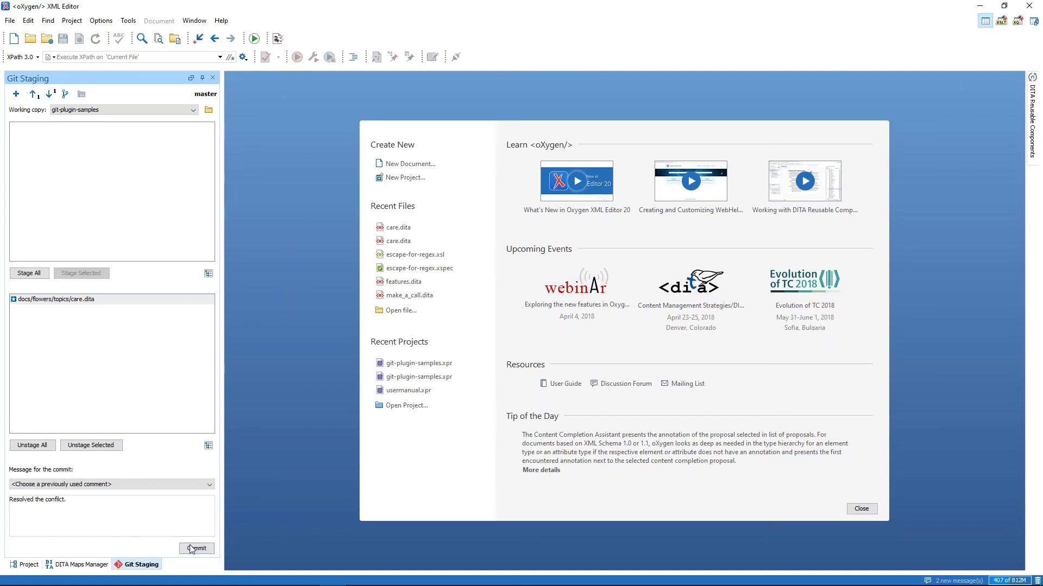
{"action": "left_click", "coordinate": [33, 101]}
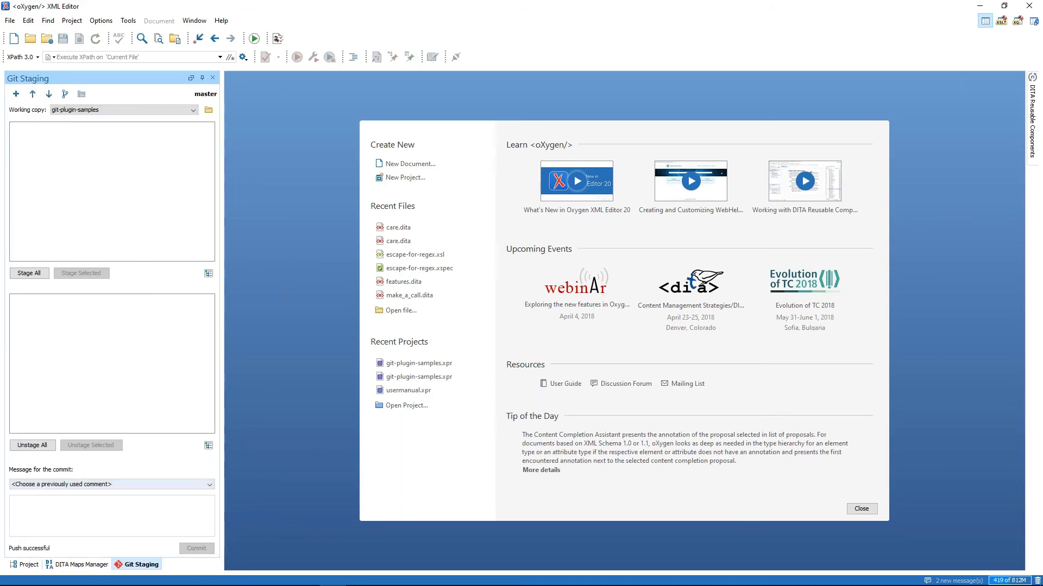
- Examine the Git actions offered for care.dita in the project tree, and switch to the presentation slides
{"action": "left_click", "coordinate": [30, 567]}
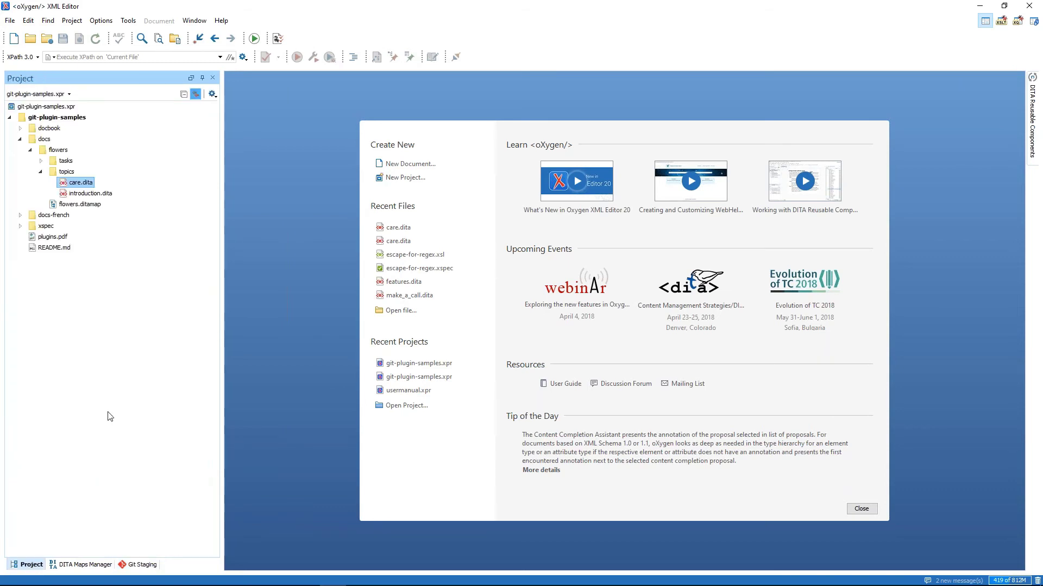
{"action": "right_click", "coordinate": [81, 186]}
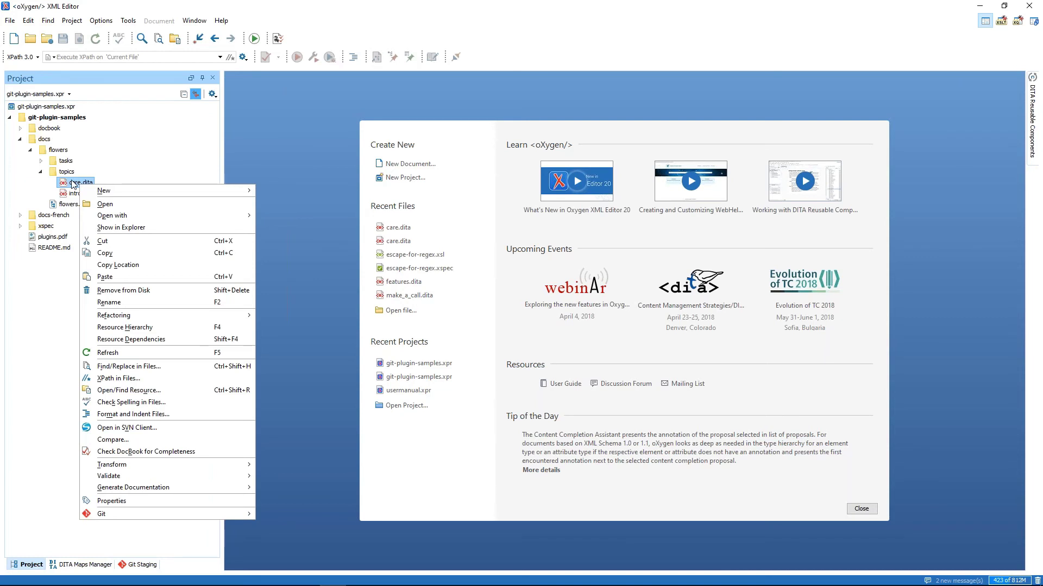
{"action": "mouse_move", "coordinate": [152, 516]}
{"action": "mouse_move", "coordinate": [244, 515]}
{"action": "left_click", "coordinate": [53, 287]}
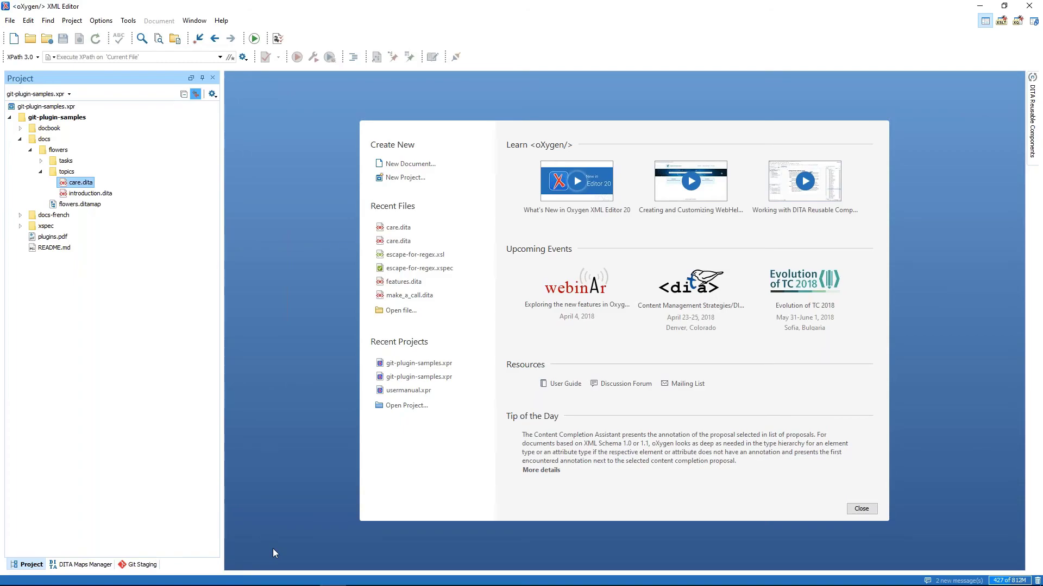
{"action": "key", "text": "alt+Tab"}
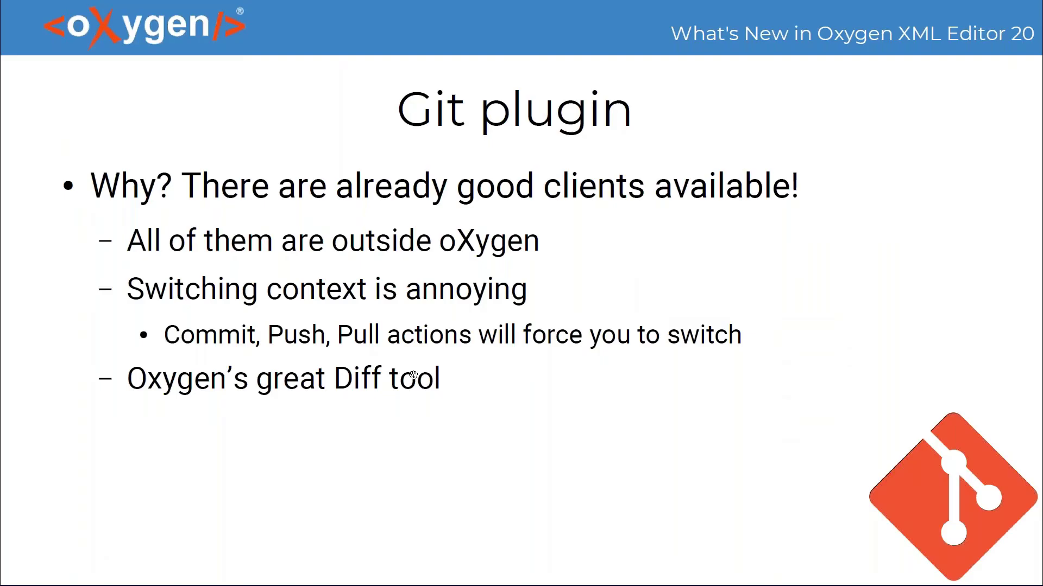